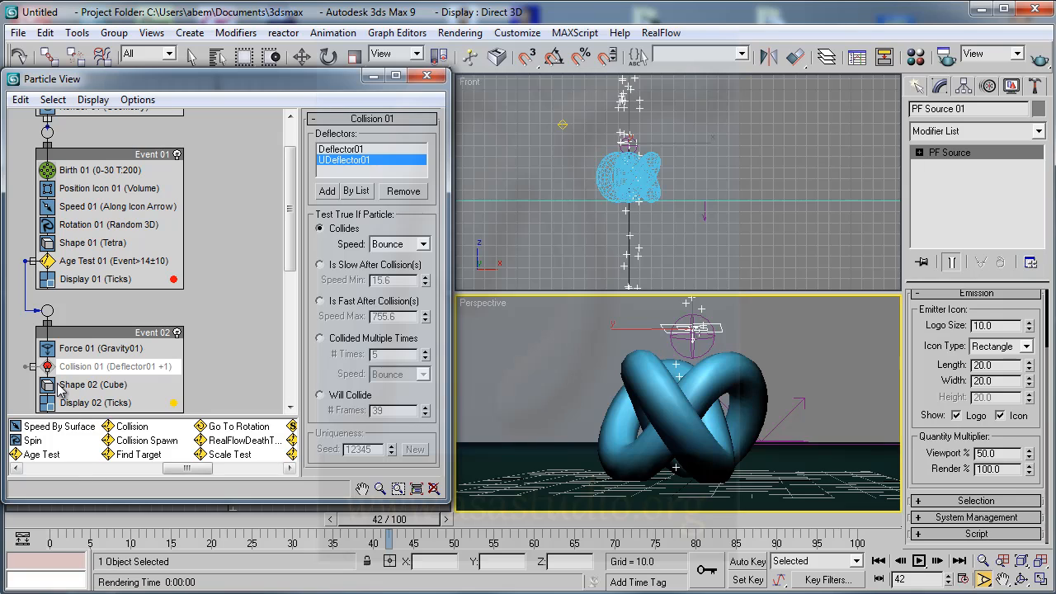
- Insert a Collision Spawn test into Event 02, directly above the disabled Collision test
click(47, 366)
click(47, 366)
drag(146, 445, 157, 365)
click(94, 369)
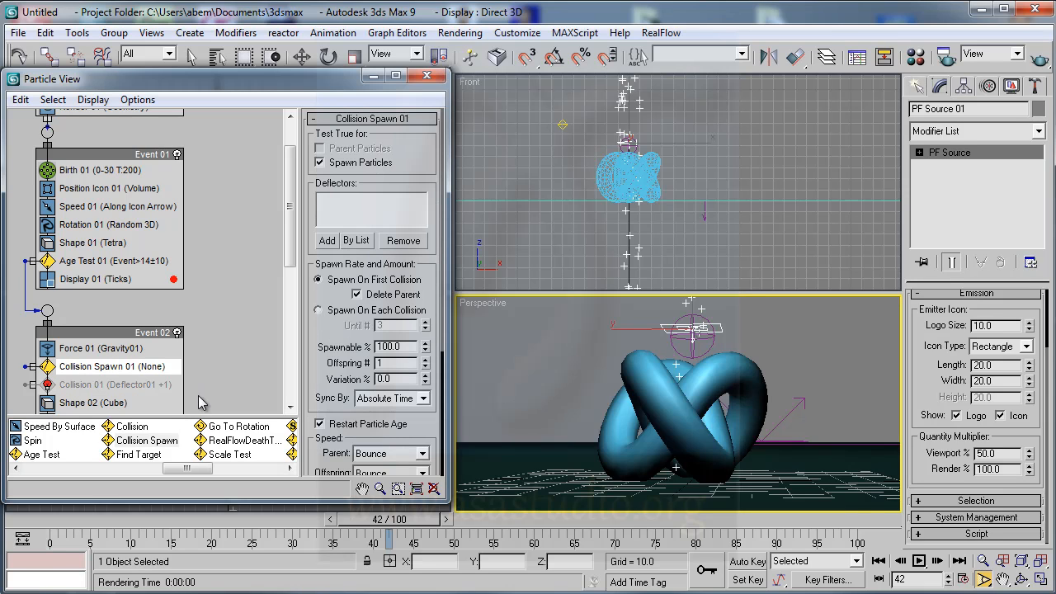
- Assign Deflector01 as the deflector of the Collision Spawn test and preview the particles at frame 54
click(352, 240)
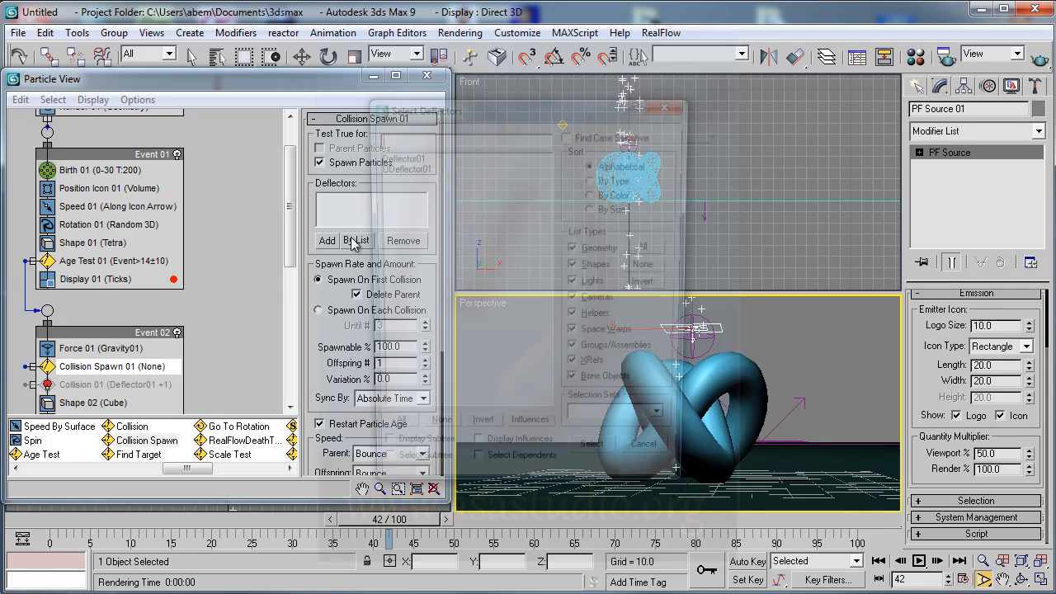
click(395, 157)
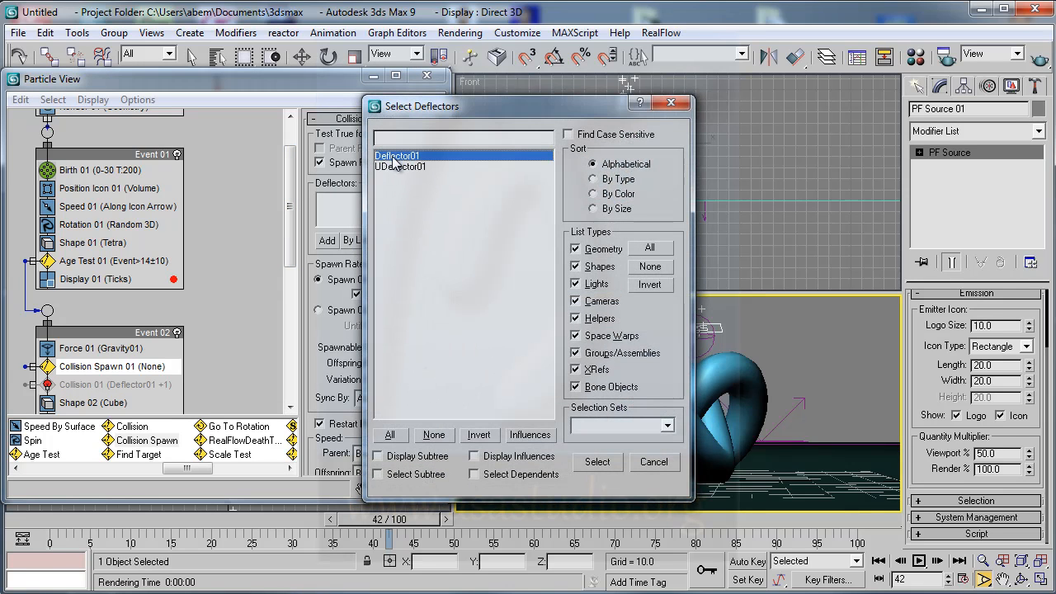
click(598, 461)
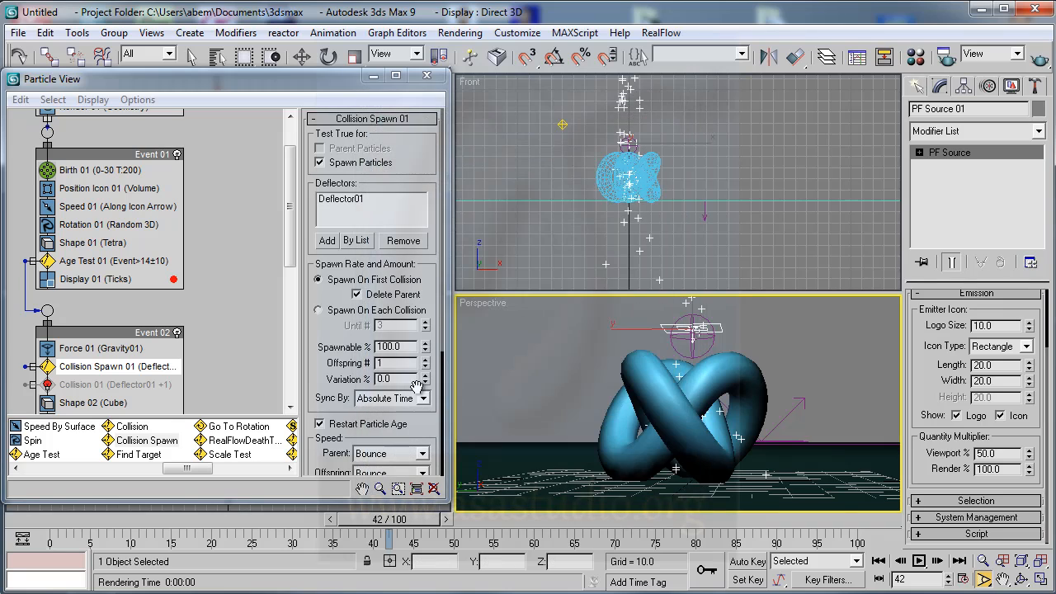
drag(401, 526, 493, 516)
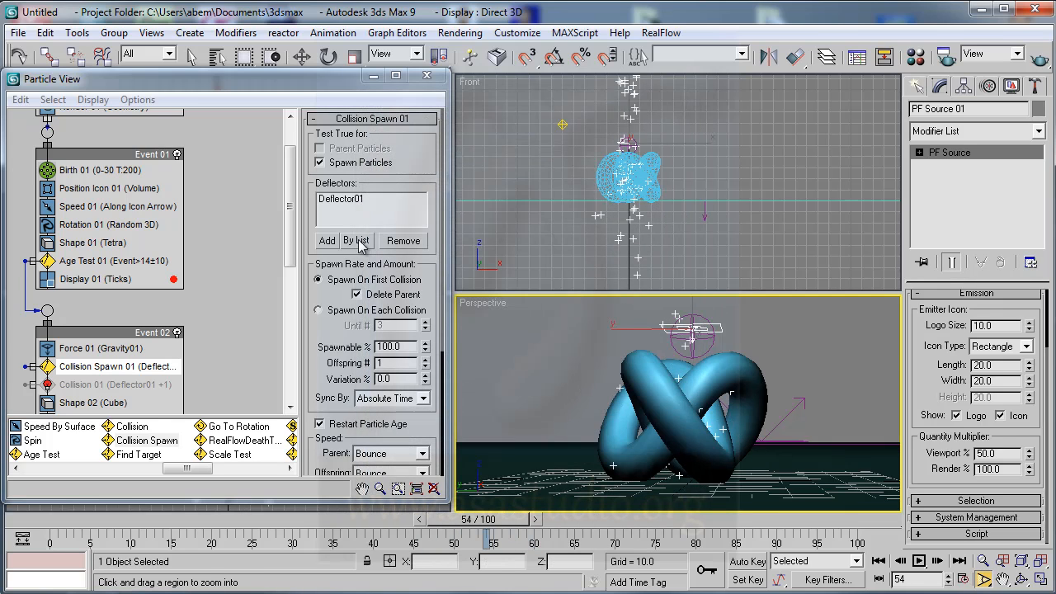
- Switch the Collision Spawn test to Spawn On Each Collision and preview the particles at frame 83
click(338, 200)
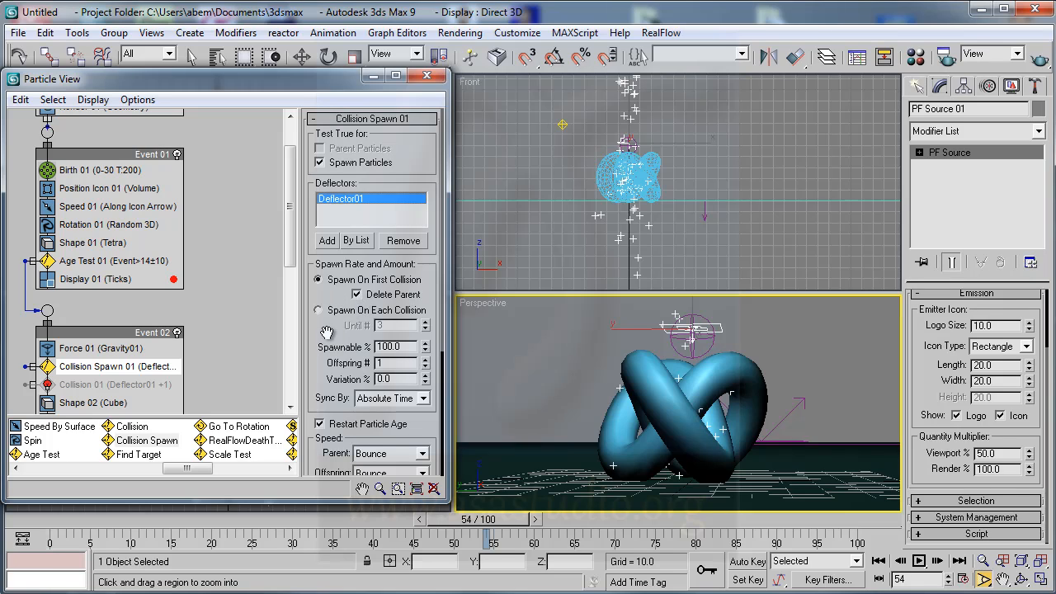
drag(326, 331, 328, 282)
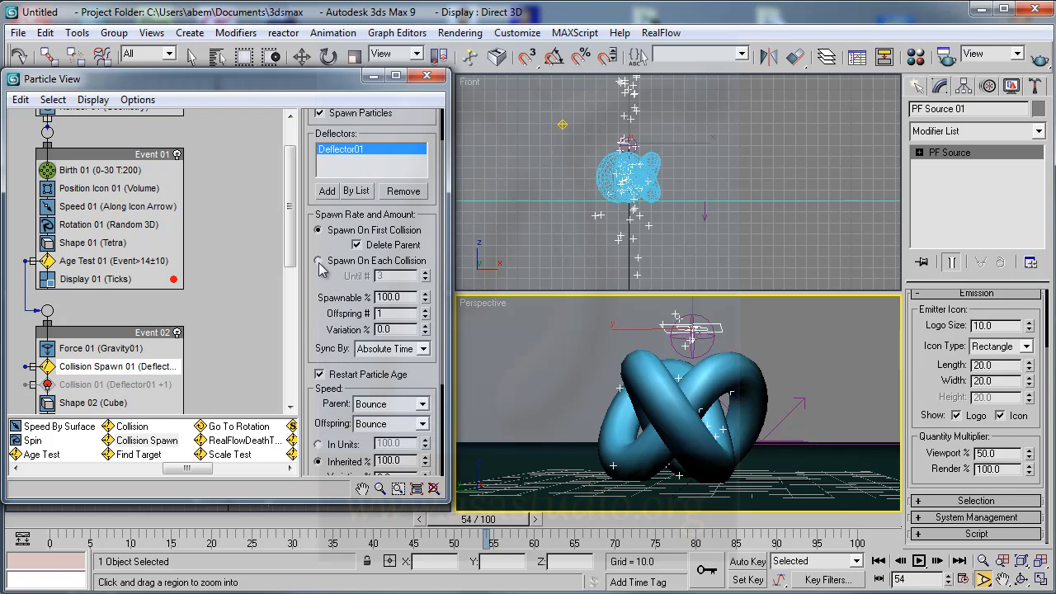
click(318, 260)
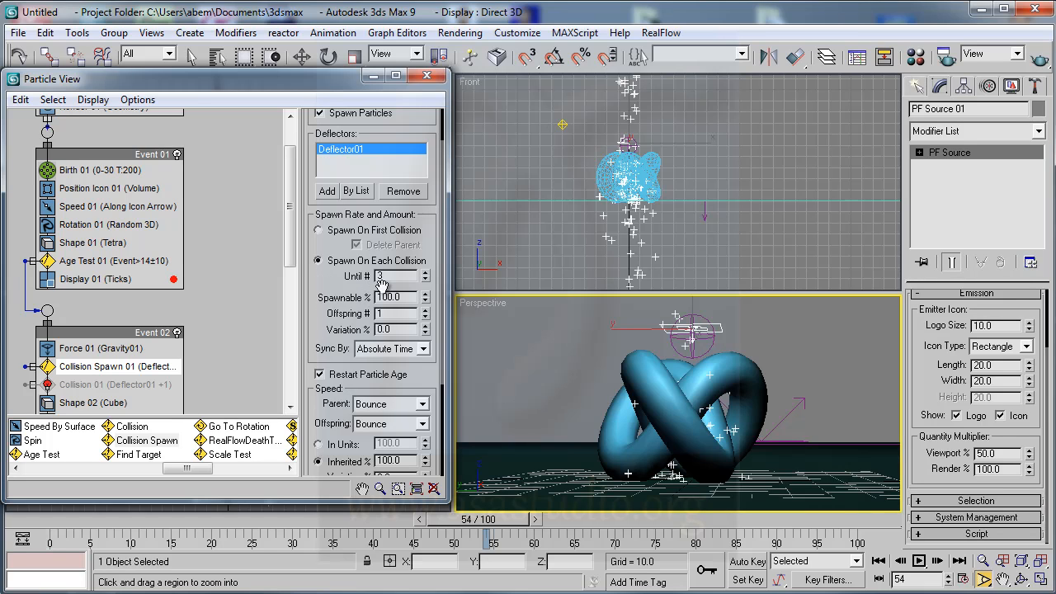
drag(481, 519, 715, 537)
key(ctrl+w)
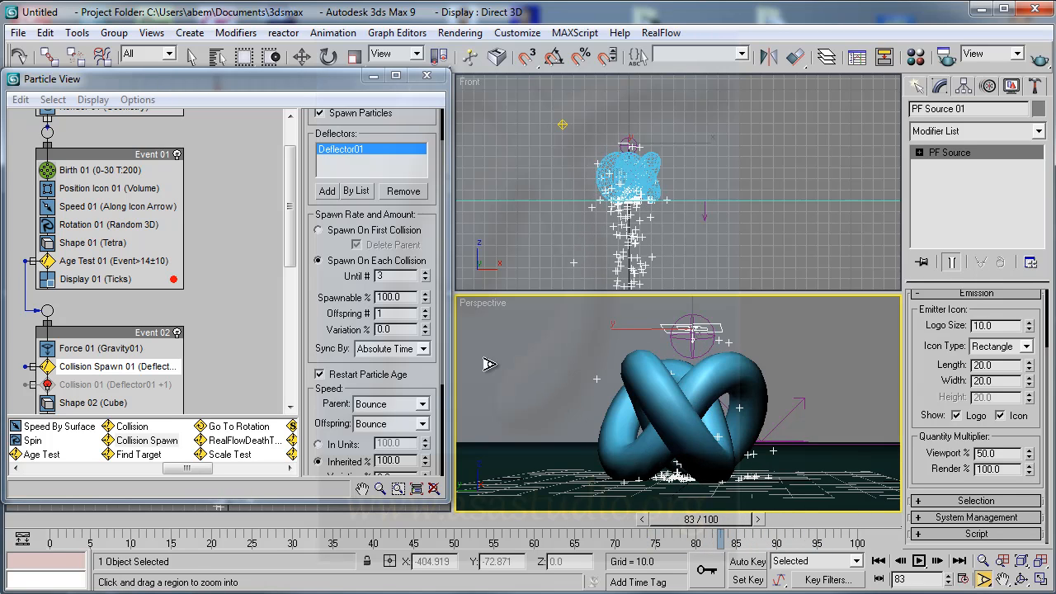
- Set the Collision Spawn test's Until # value to 4
mouse_move(426, 284)
mouse_down()
mouse_move(428, 230)
mouse_move(432, 297)
mouse_up()
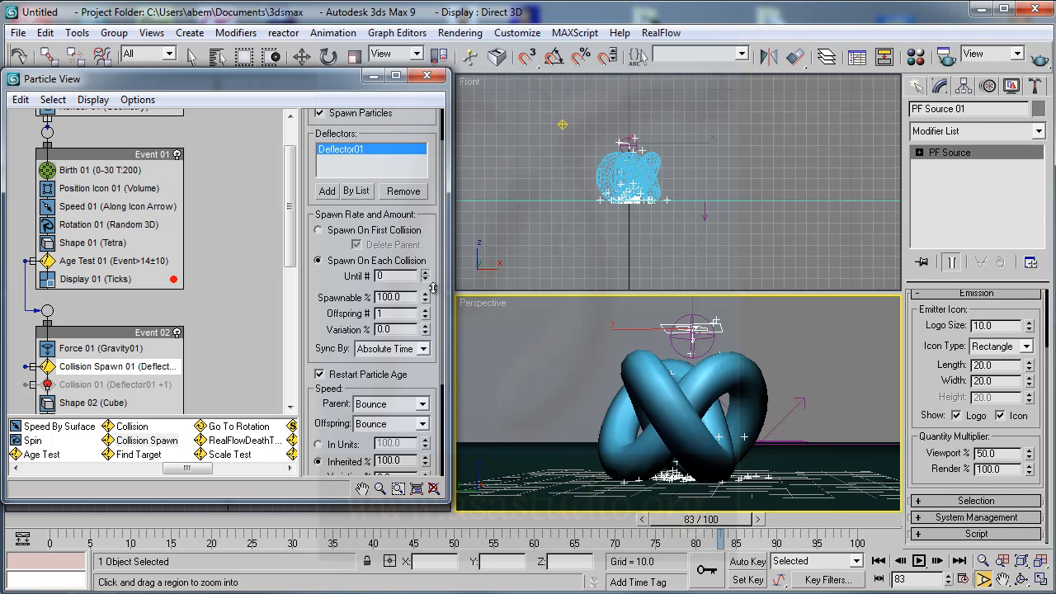
click(425, 276)
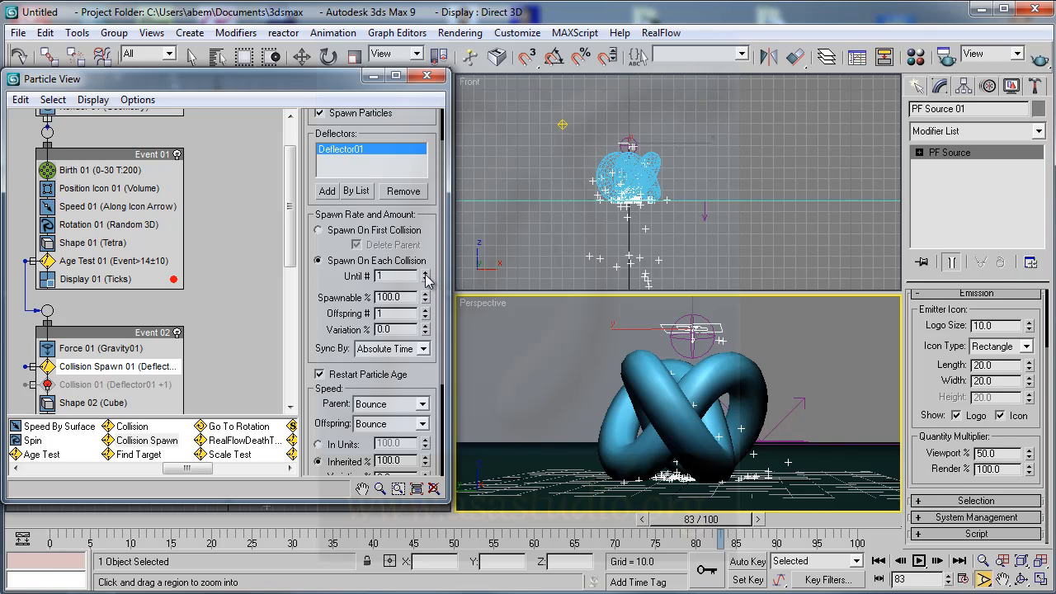
click(425, 276)
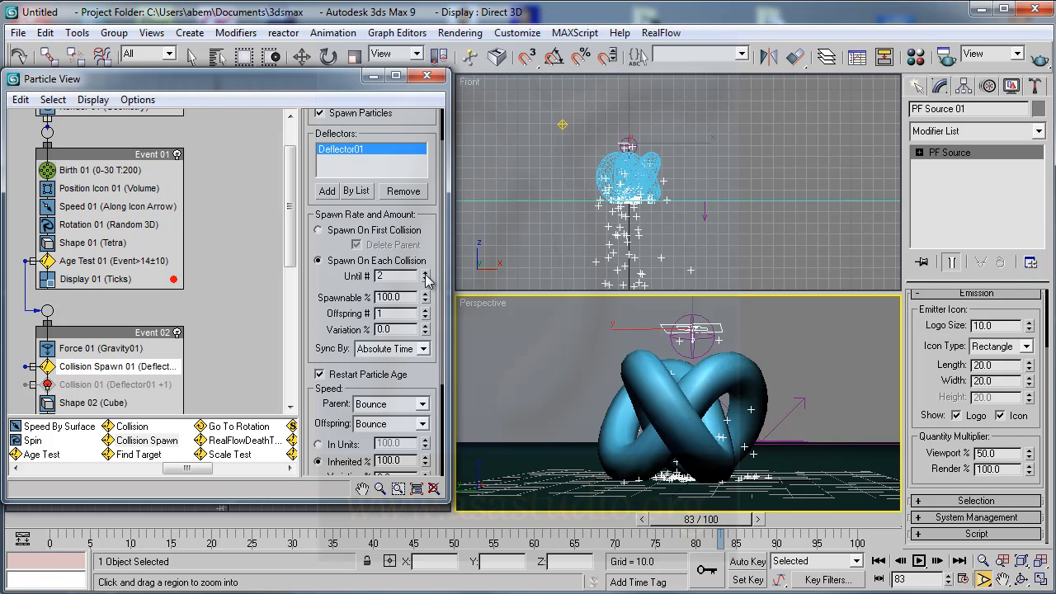
click(426, 277)
click(425, 276)
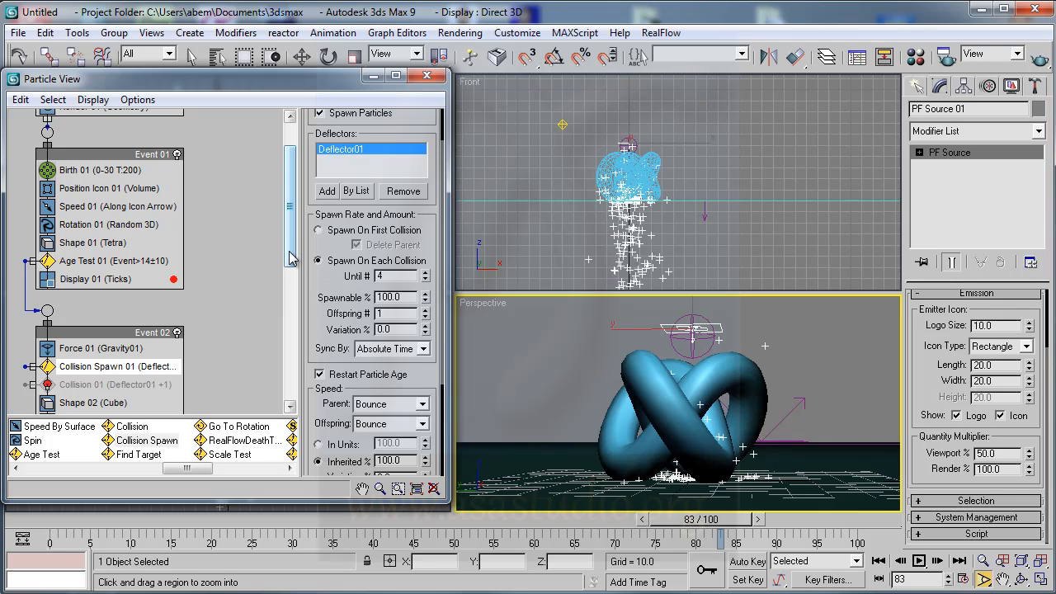
- Create a new event below Event 02 from a Display operator and wire the Collision Spawn test's output to it
drag(293, 261, 292, 285)
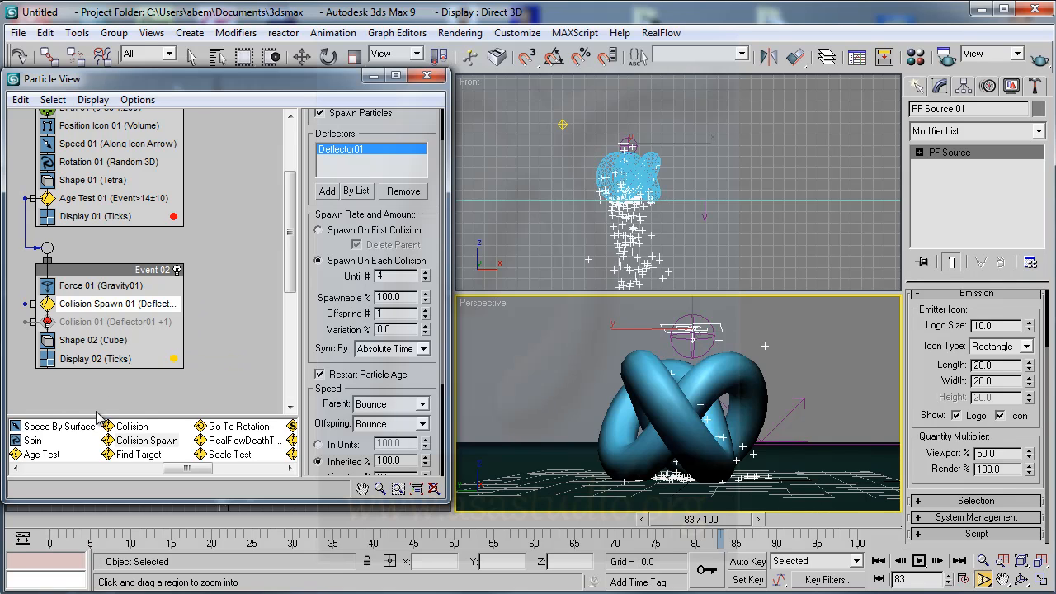
drag(188, 468, 257, 468)
drag(137, 460, 36, 403)
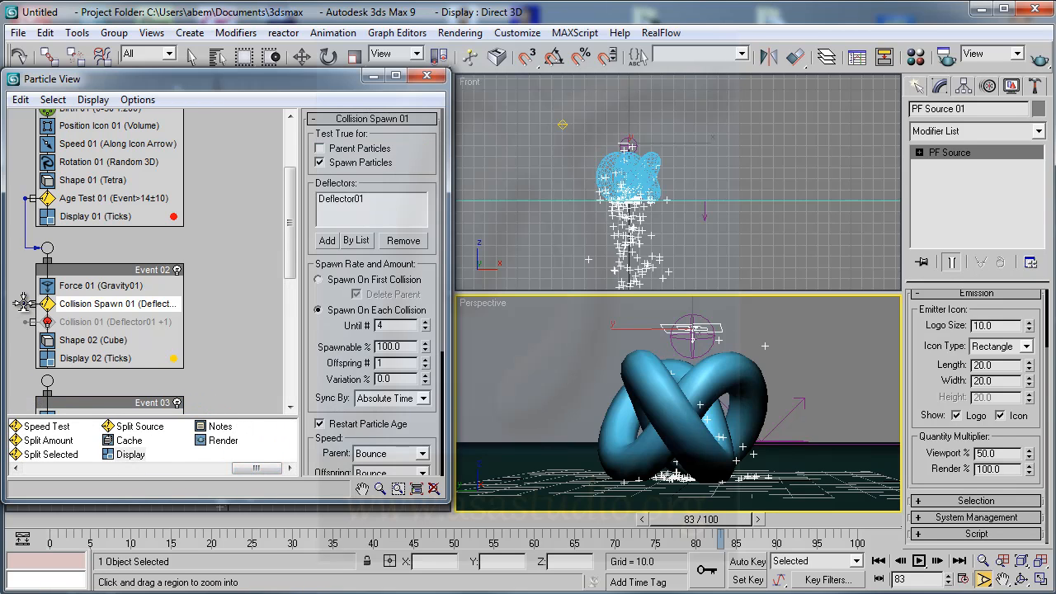
drag(30, 304, 45, 382)
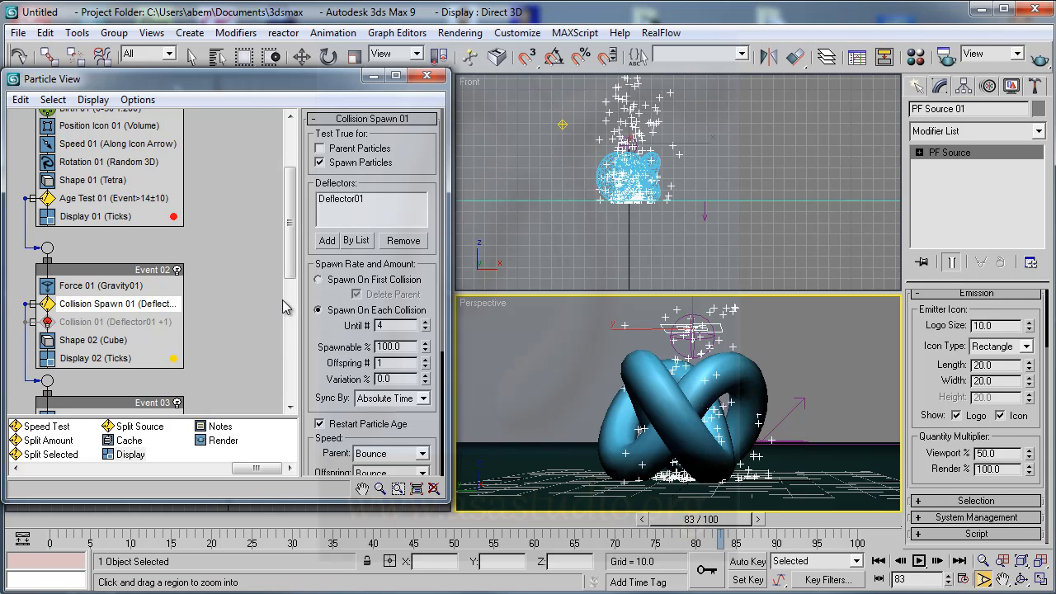
drag(292, 272, 290, 299)
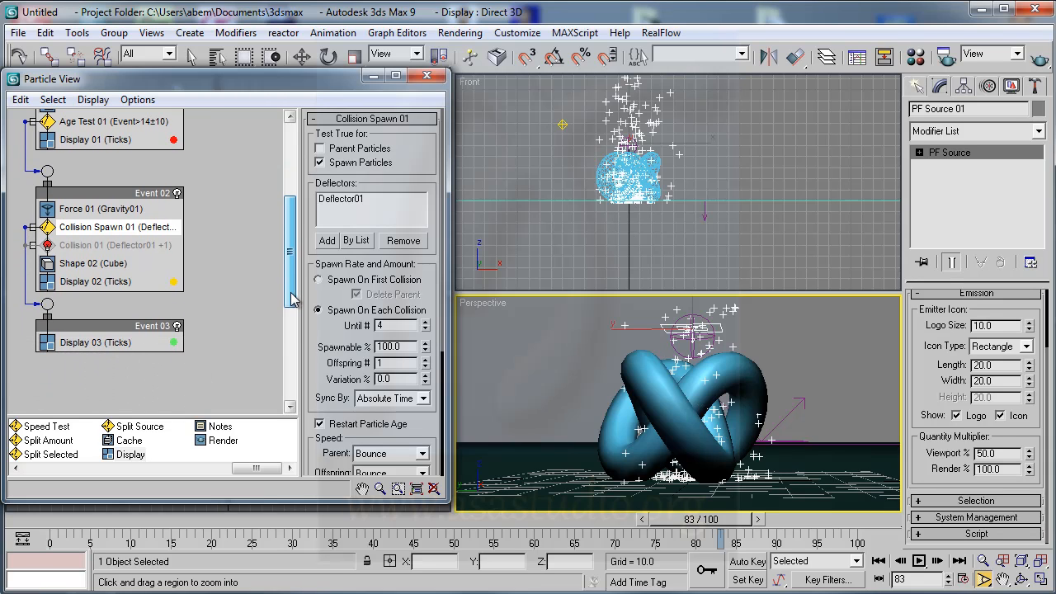
- Set the Display 03 colour to saturated green (RGB 0, 243, 69) and preview the particles at frame 67
click(174, 342)
drag(363, 146, 381, 109)
drag(478, 141, 476, 104)
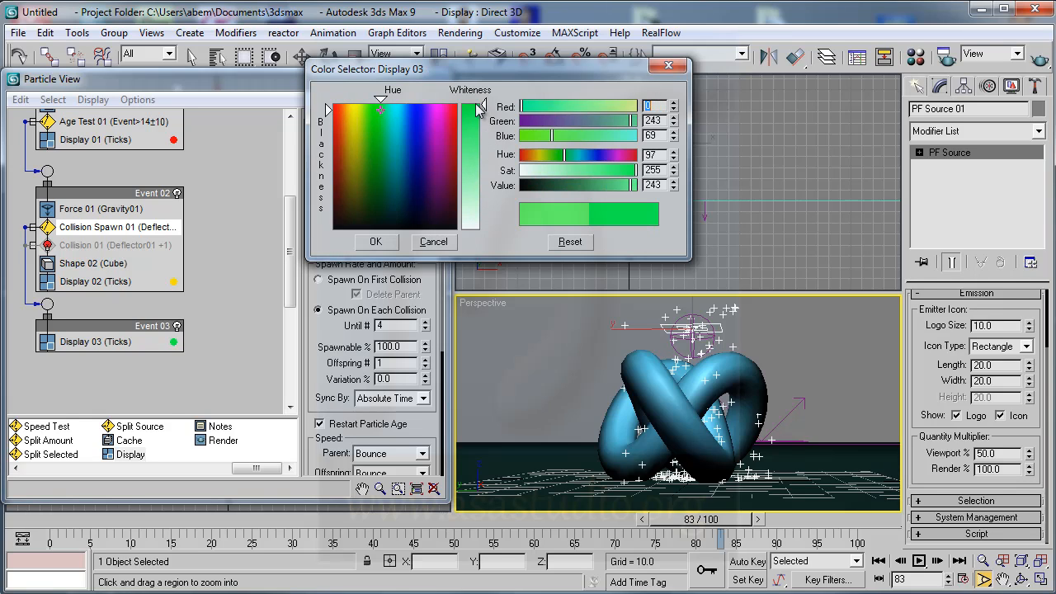
click(376, 242)
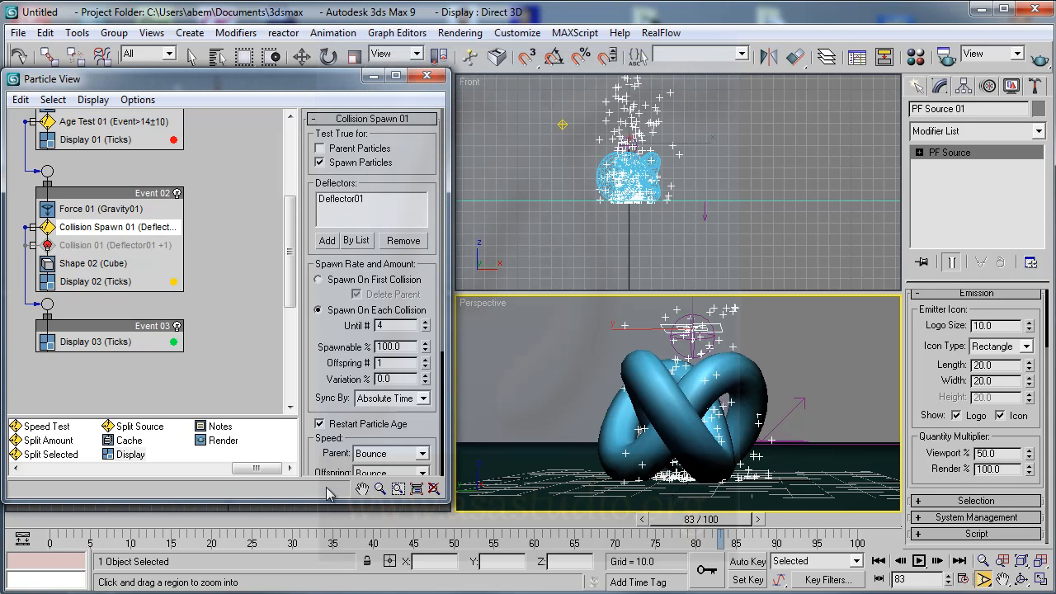
drag(707, 528, 590, 527)
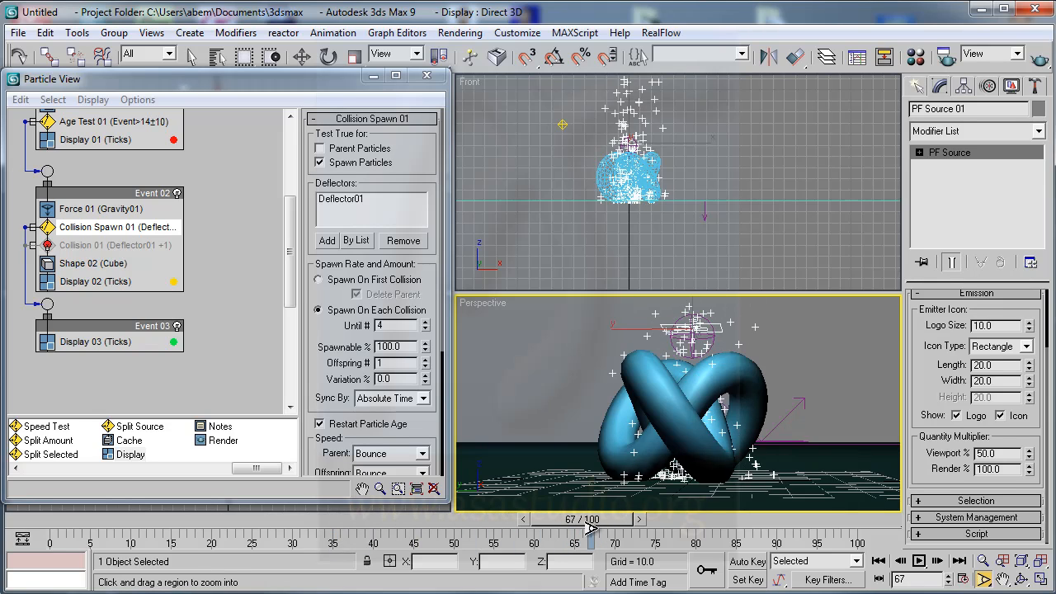
- Set the Collision Spawn test's Spawnable % to 39 and Offspring # to 7, and preview frame 62
click(76, 227)
click(76, 226)
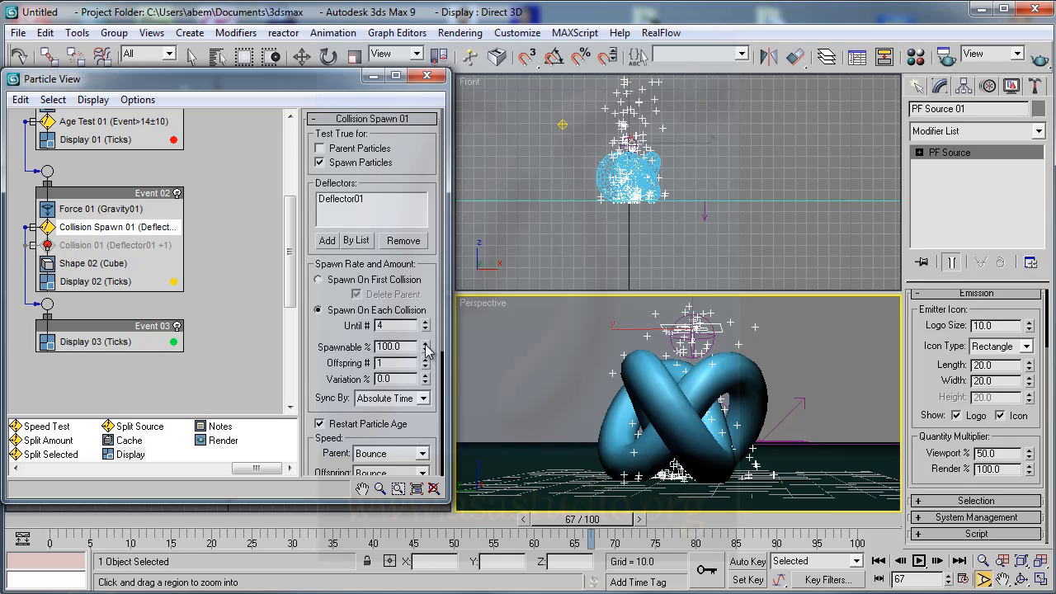
drag(425, 351, 428, 367)
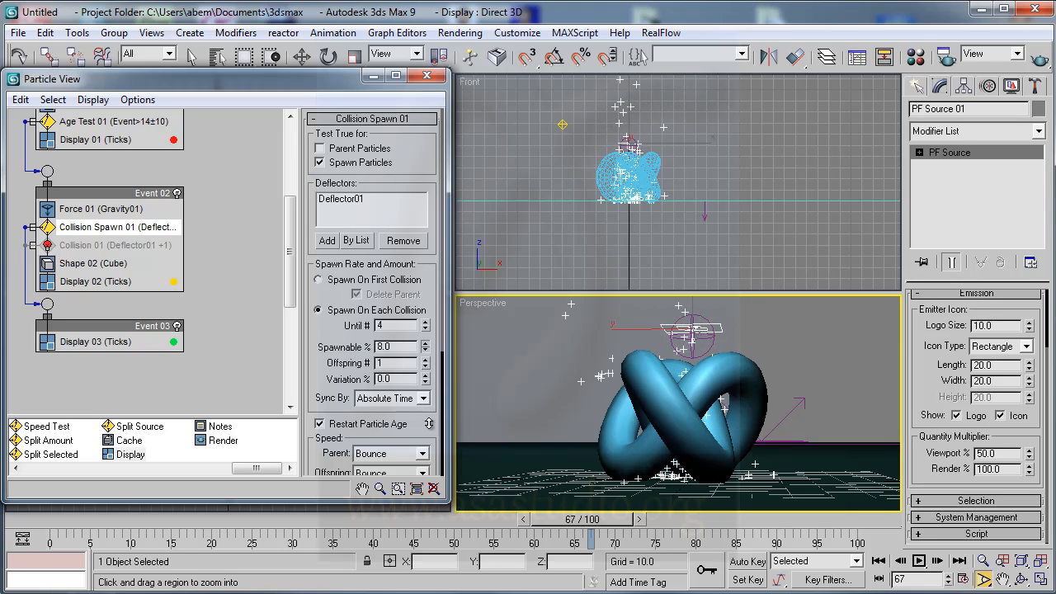
drag(428, 397, 427, 339)
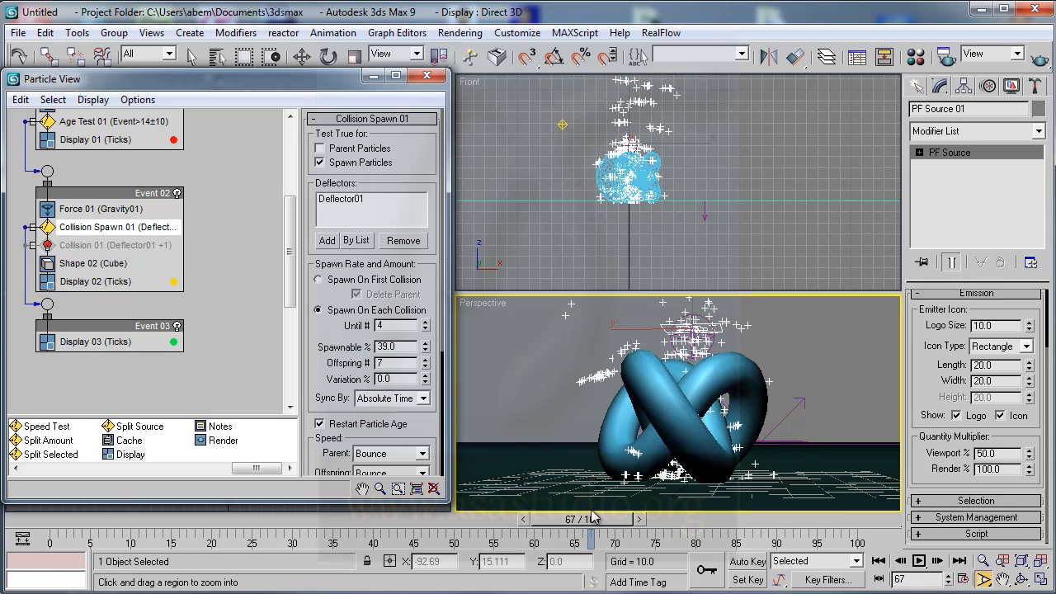
drag(584, 528, 551, 532)
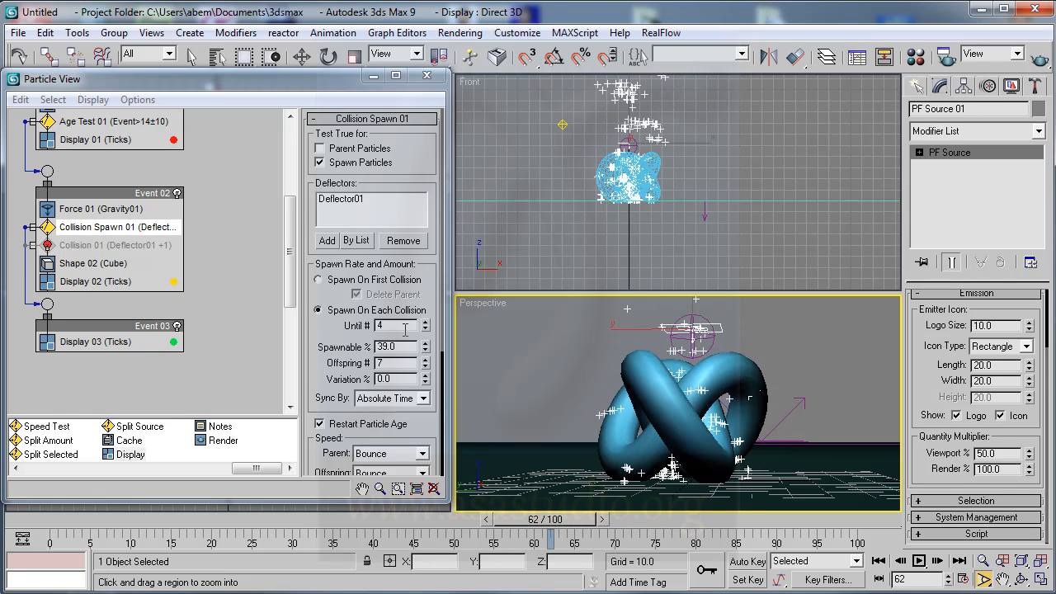
- Make the Collision Spawn test true for parent particles too, and deselect the particle source to preview the event colours at frame 44
click(320, 149)
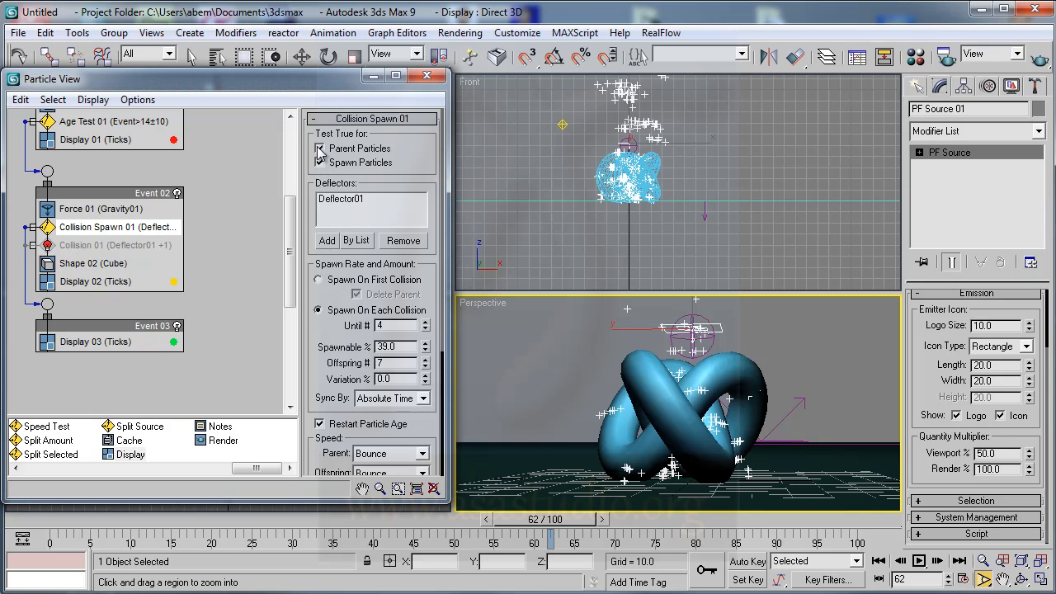
drag(575, 525, 434, 526)
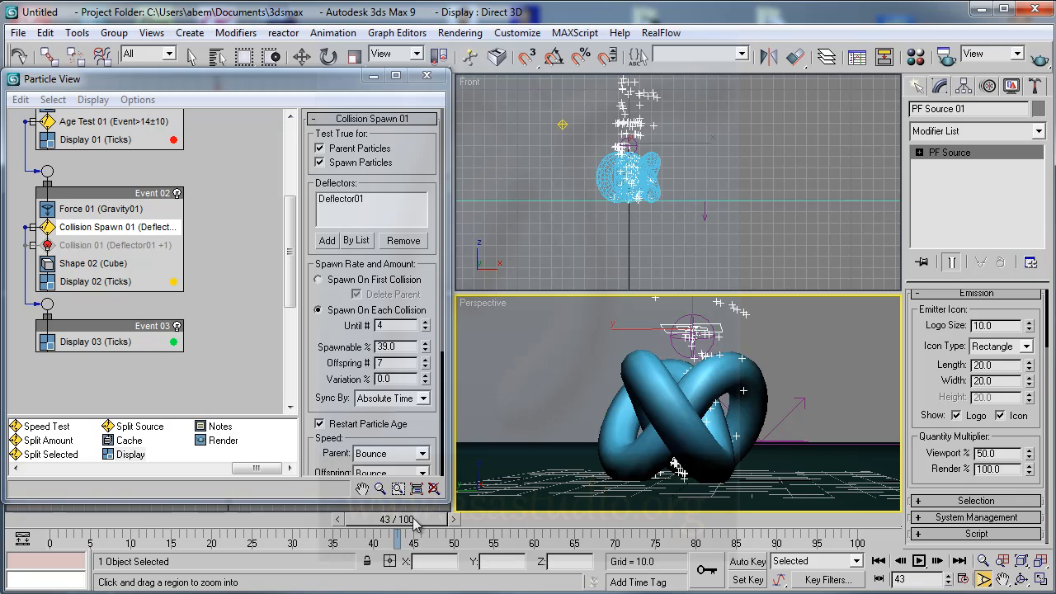
right_click(534, 233)
click(540, 225)
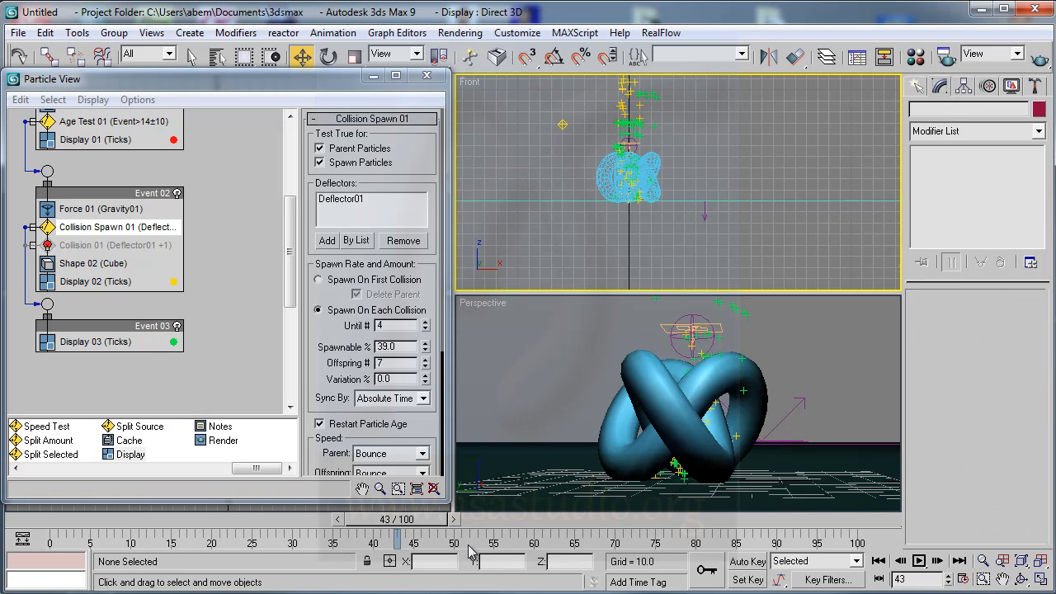
mouse_move(412, 520)
mouse_down()
mouse_move(559, 525)
mouse_move(326, 528)
mouse_move(406, 538)
mouse_up()
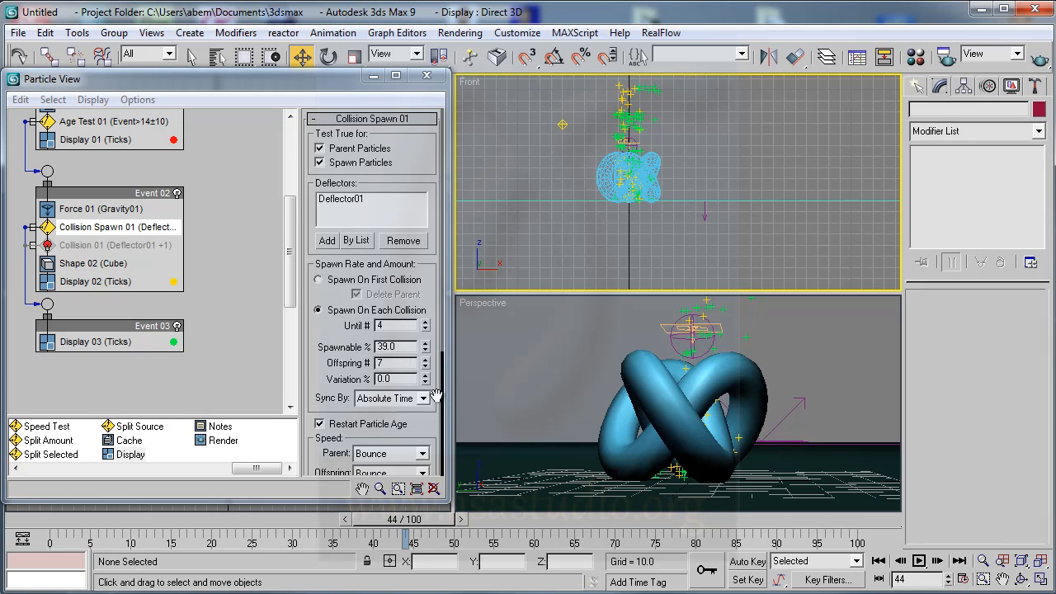
- Examine the parent and offspring speed options of the Collision Spawn test
drag(437, 422, 452, 273)
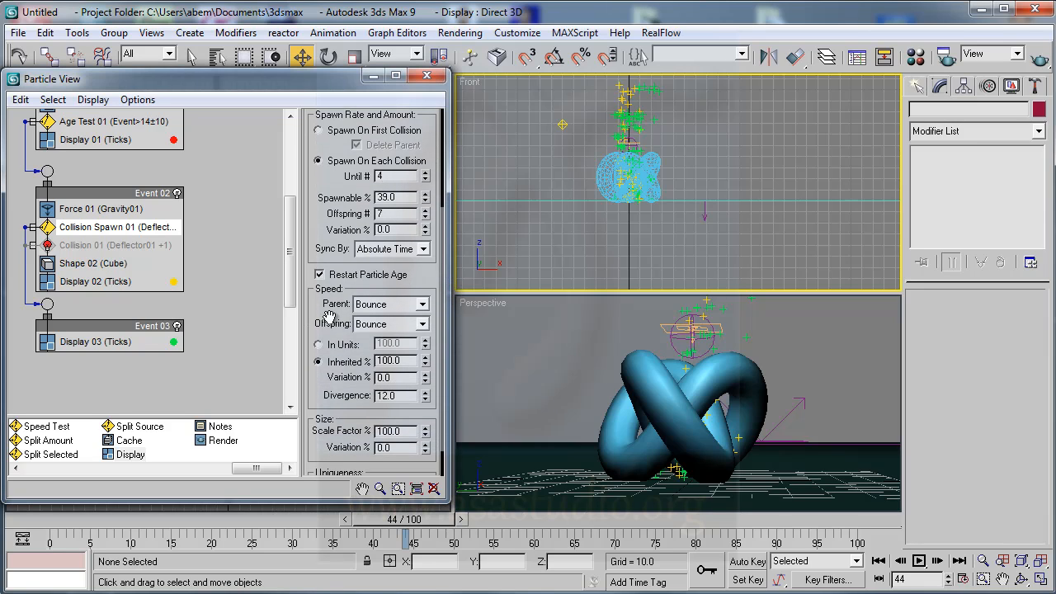
click(423, 305)
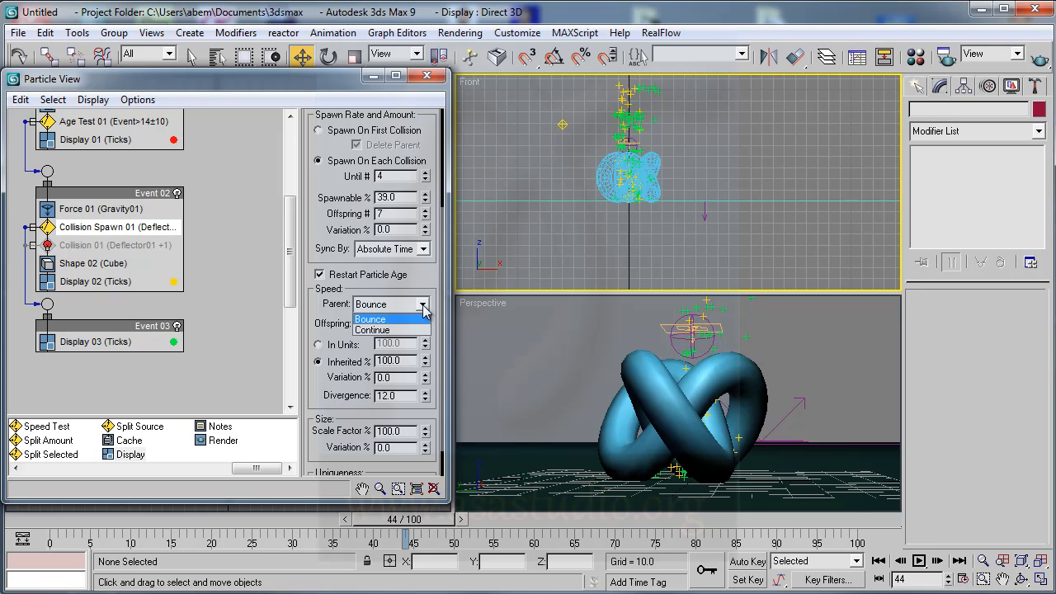
click(430, 288)
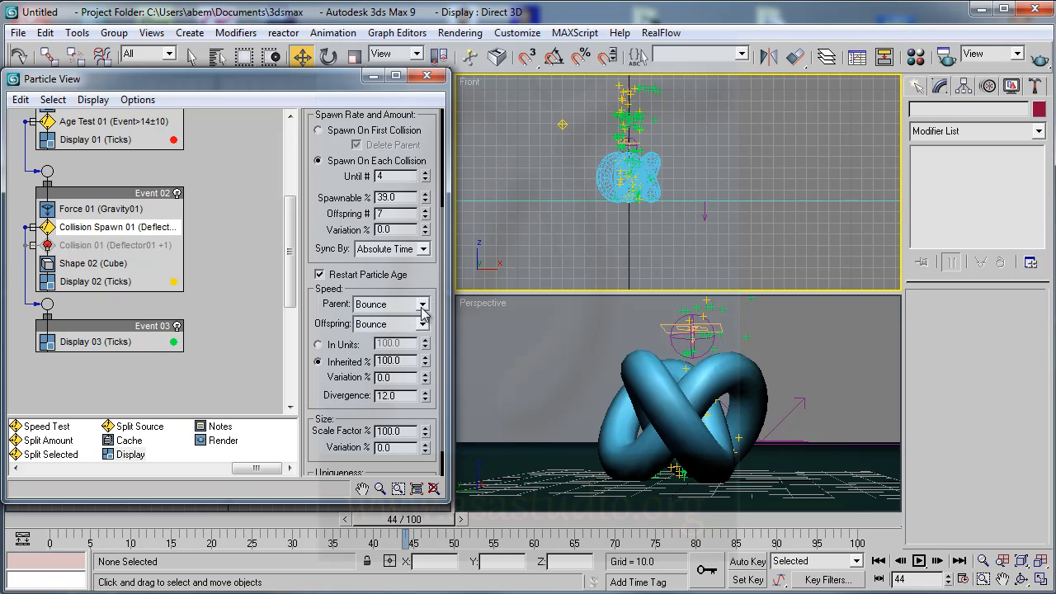
click(422, 306)
click(424, 290)
click(424, 325)
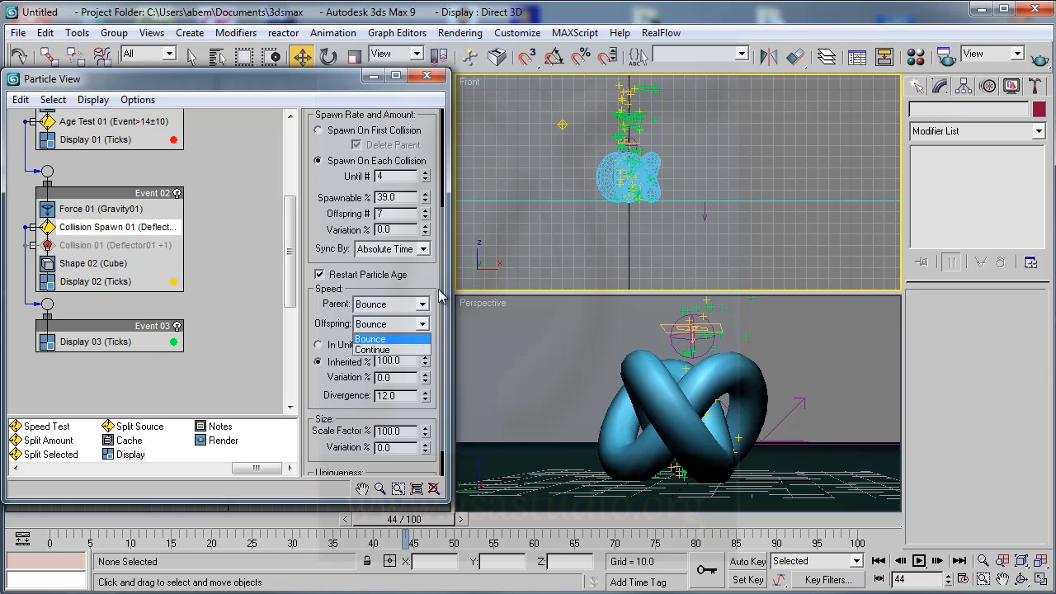
click(405, 368)
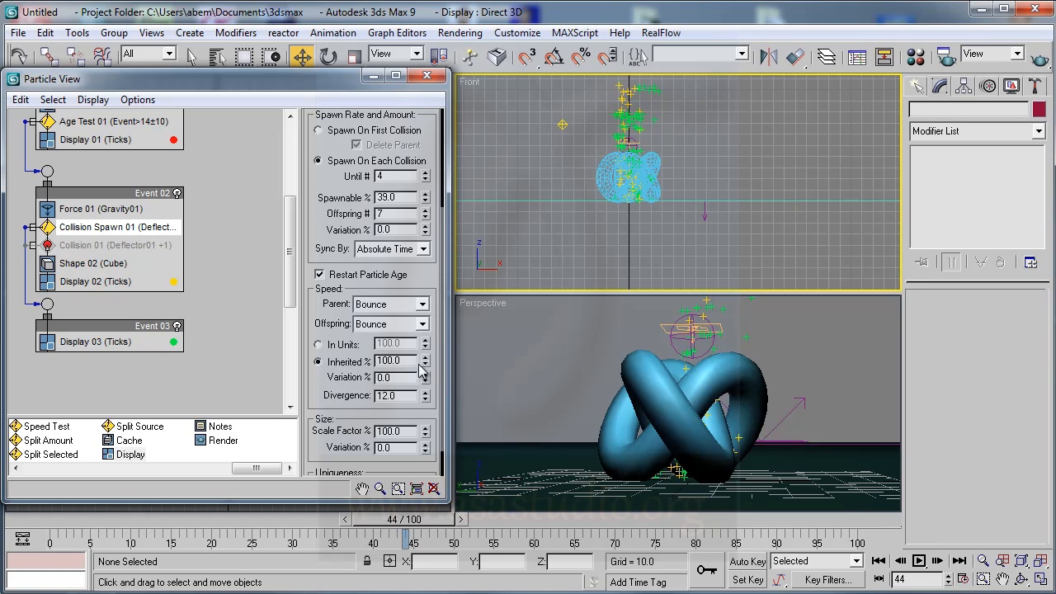
- Set the spawned particles' Inherited speed to 9% and preview the particles at frame 76
drag(427, 366, 437, 425)
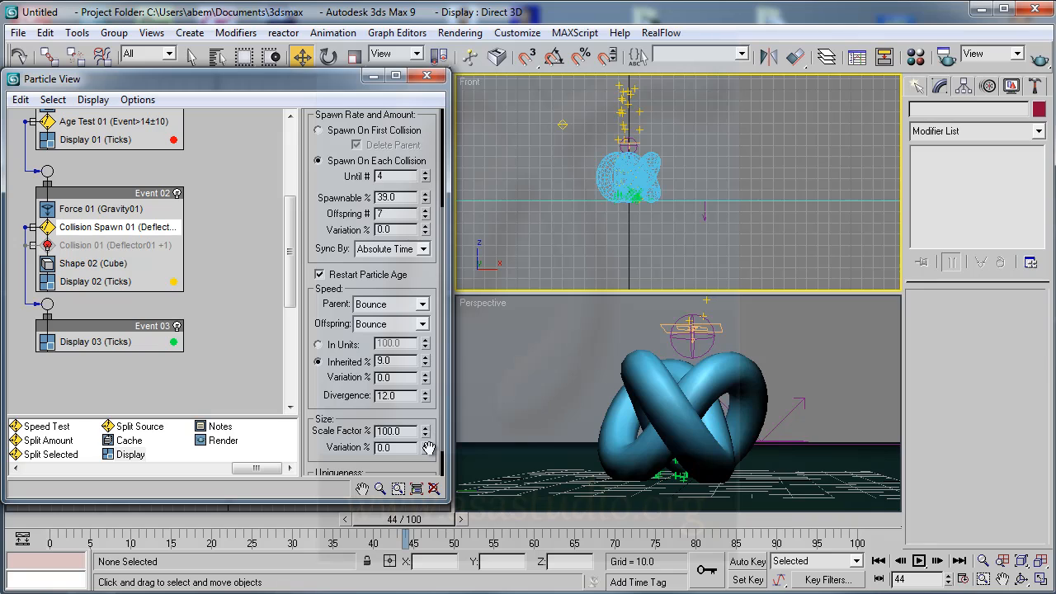
drag(397, 529, 661, 525)
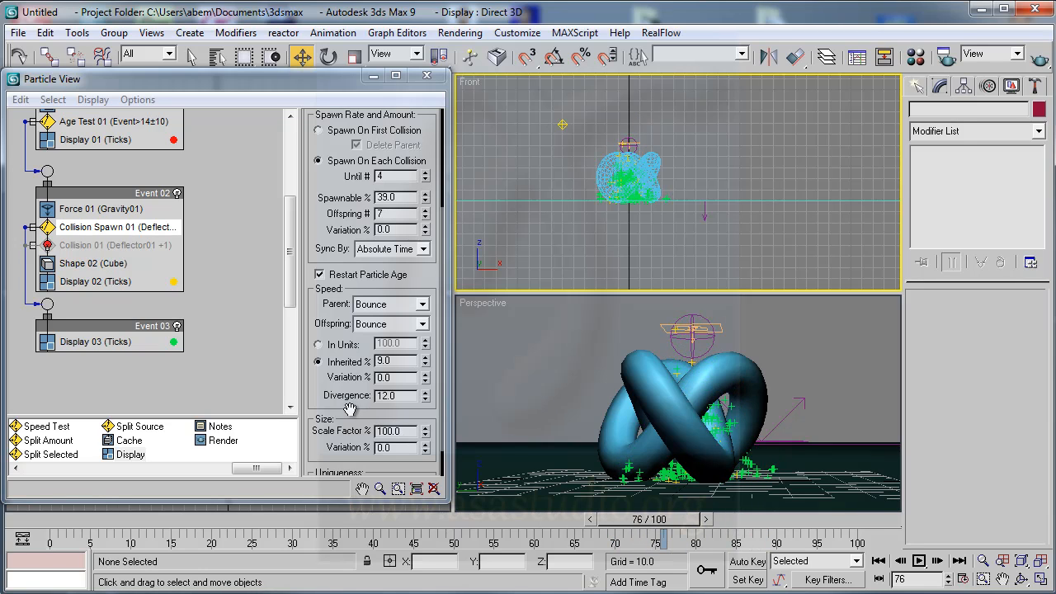
- Move the gravity Force operator from Event 02 into Event 03 above its Display operator, and preview frame 16
scroll(350, 409, down, 2)
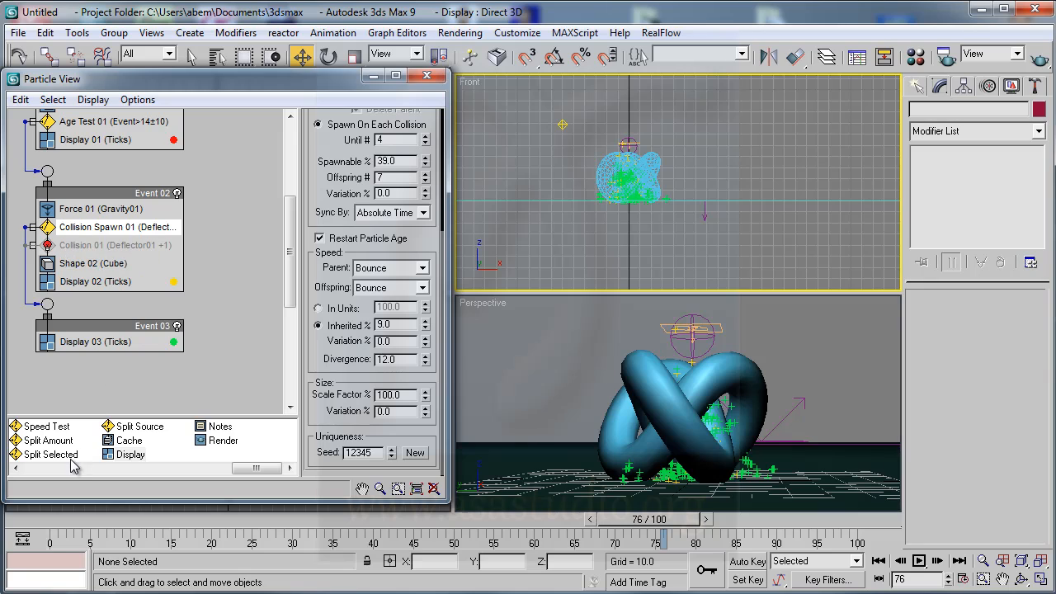
drag(81, 209, 87, 341)
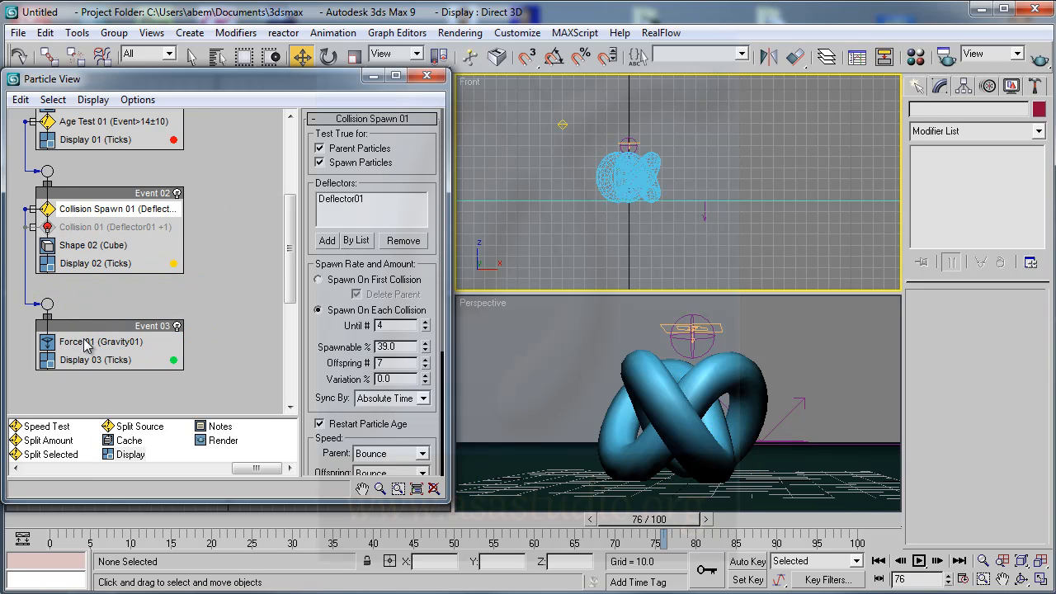
click(86, 341)
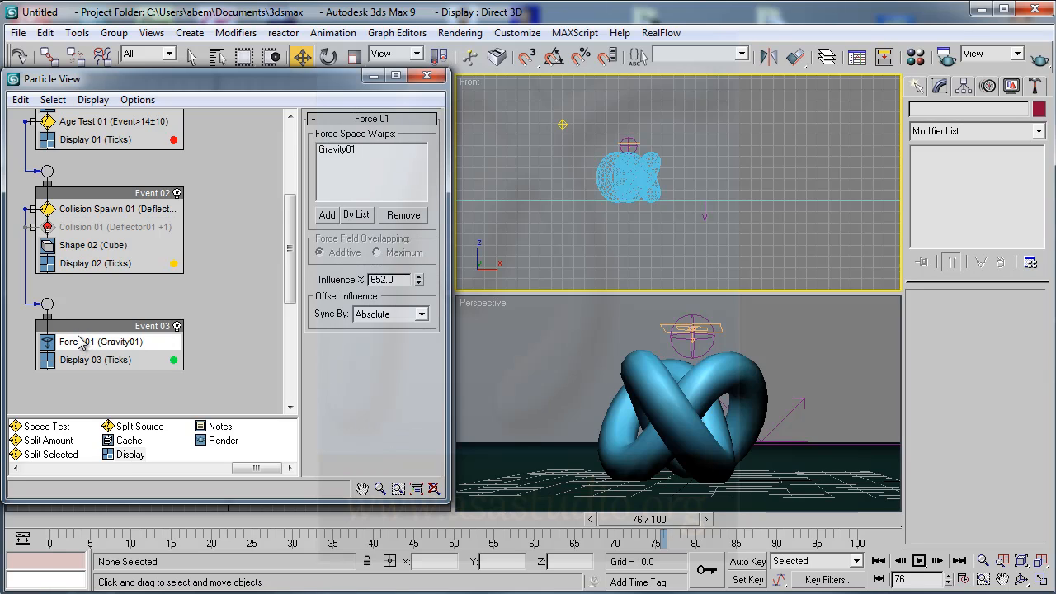
drag(664, 520, 188, 521)
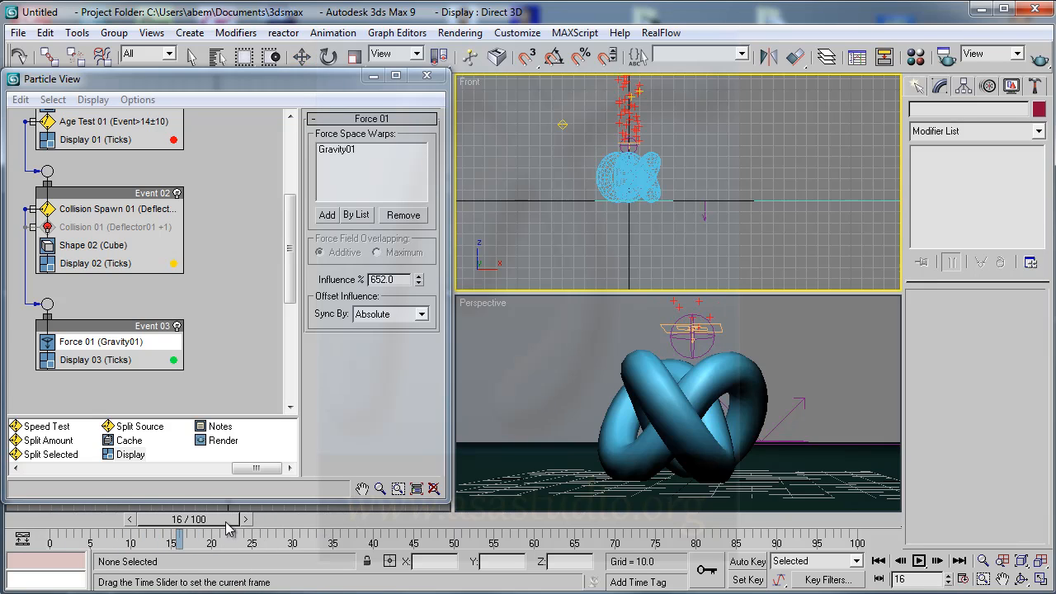
- Copy Event 03's gravity Force operator into Event 02 above the Collision Spawn test, and preview frame 57
right_click(104, 346)
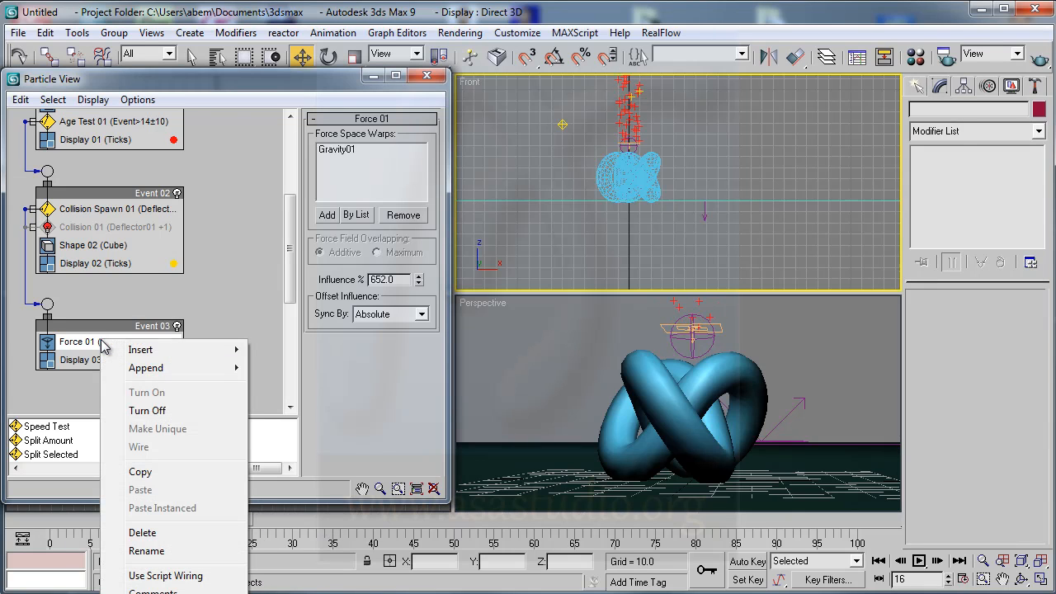
click(157, 475)
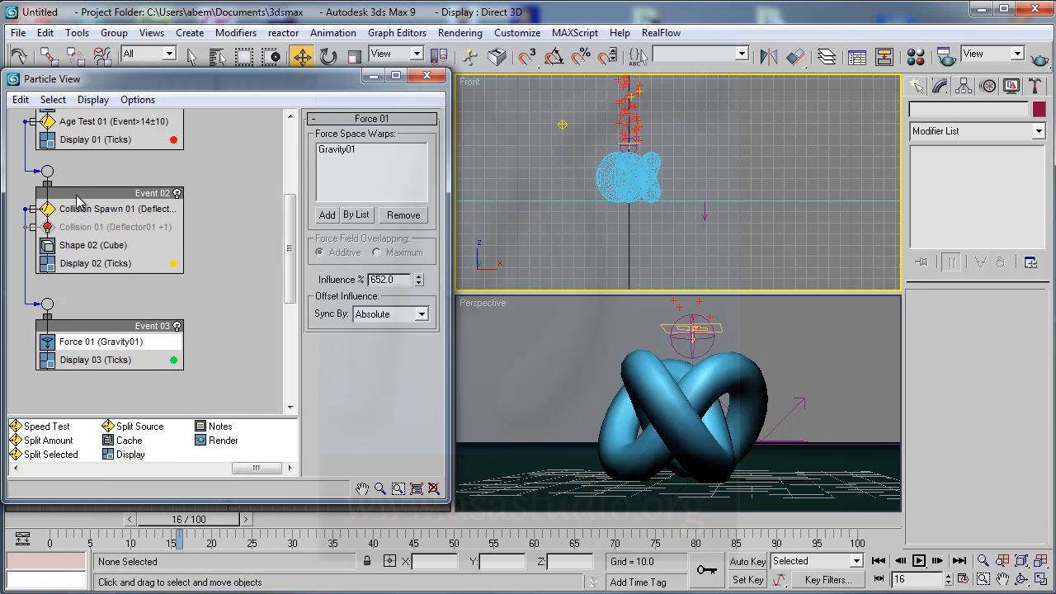
right_click(77, 198)
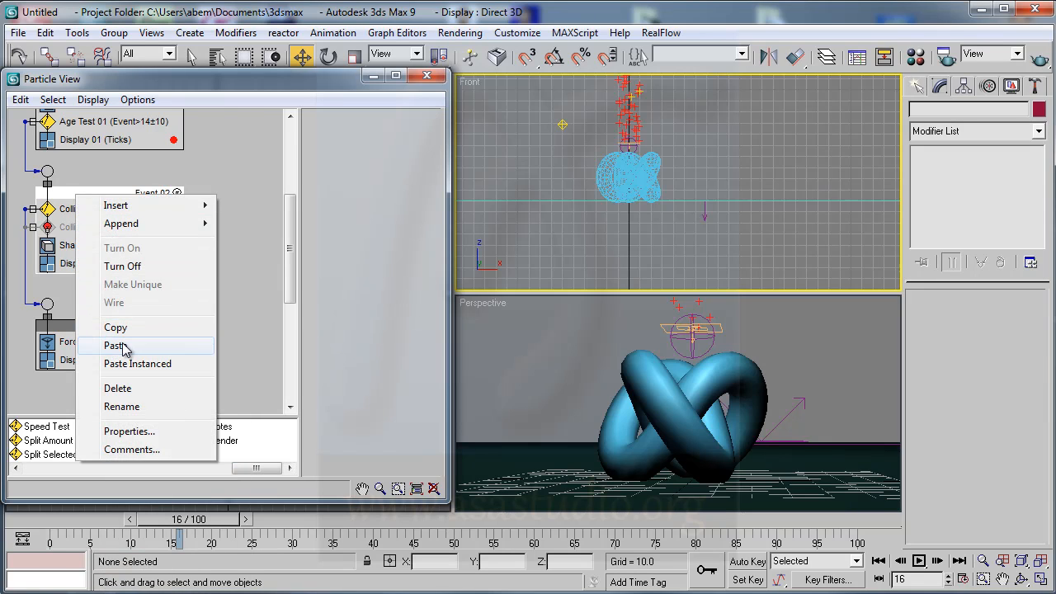
click(120, 344)
drag(66, 231, 73, 207)
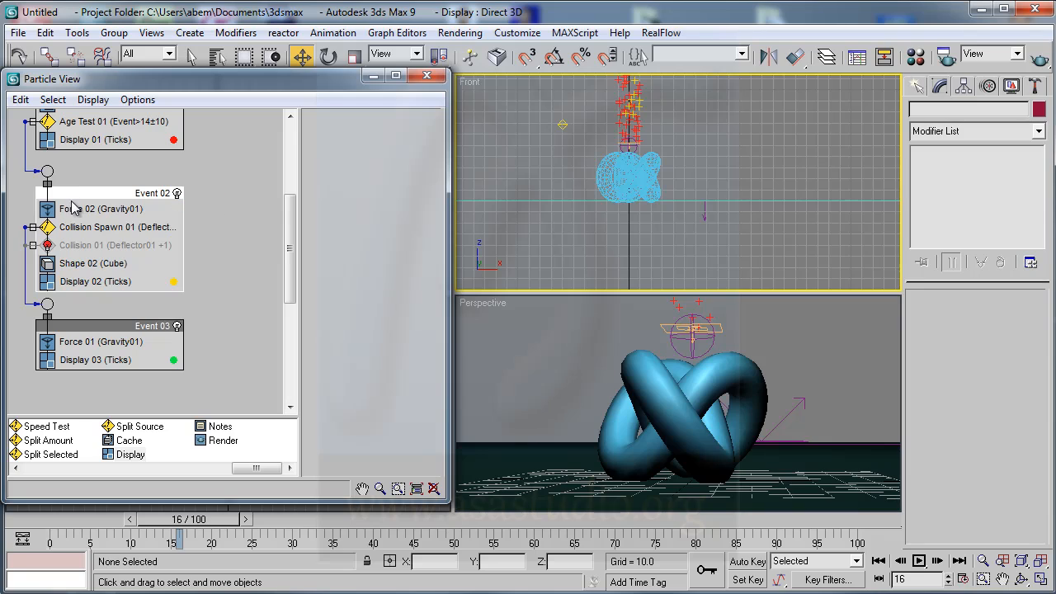
click(74, 211)
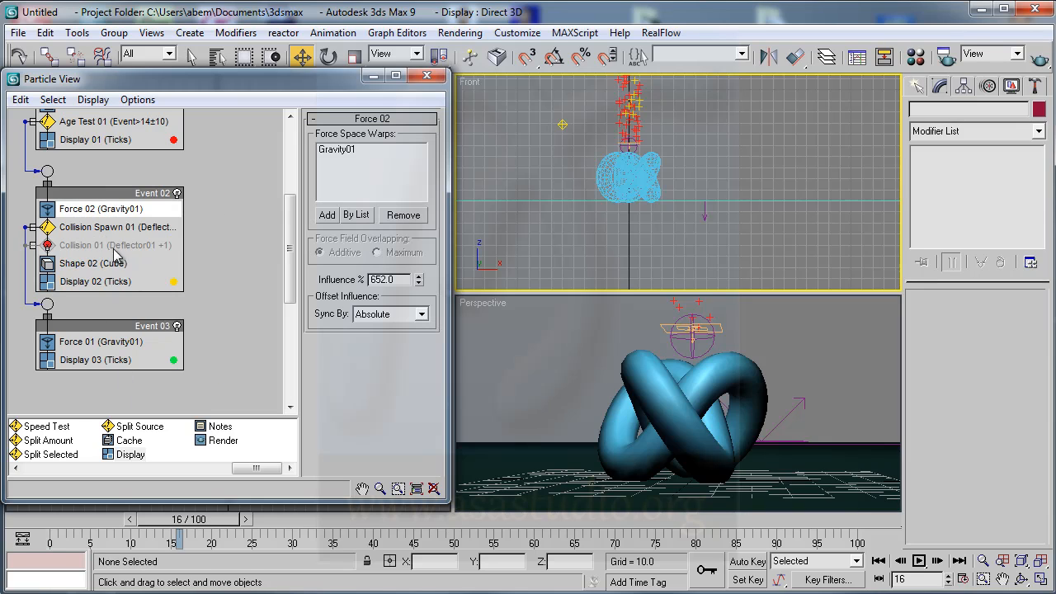
drag(236, 528, 552, 559)
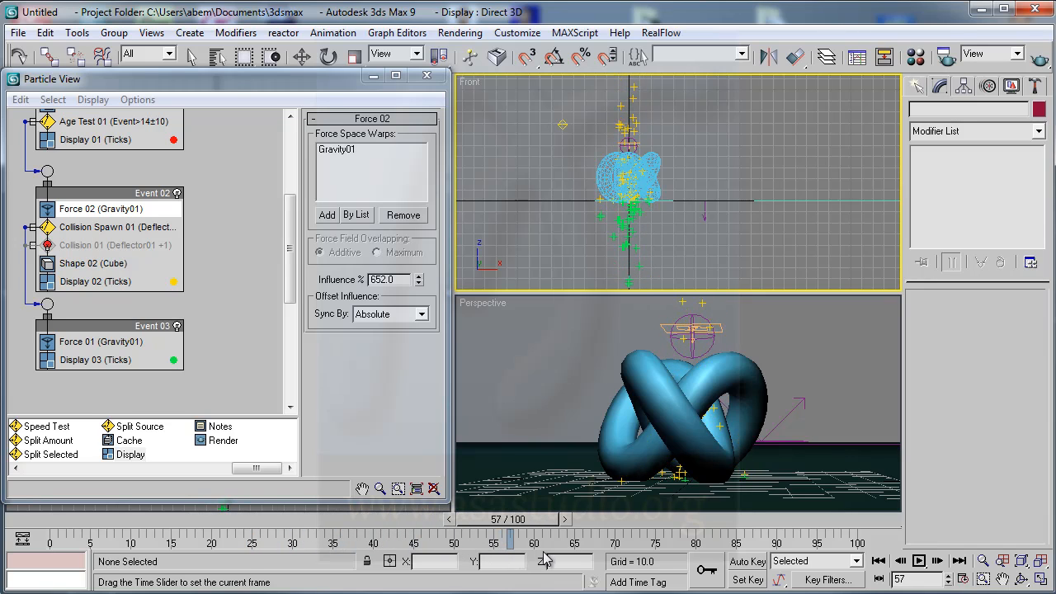
- Set the Influence of Event 03's gravity Force operator to 22% and preview frame 78
click(86, 343)
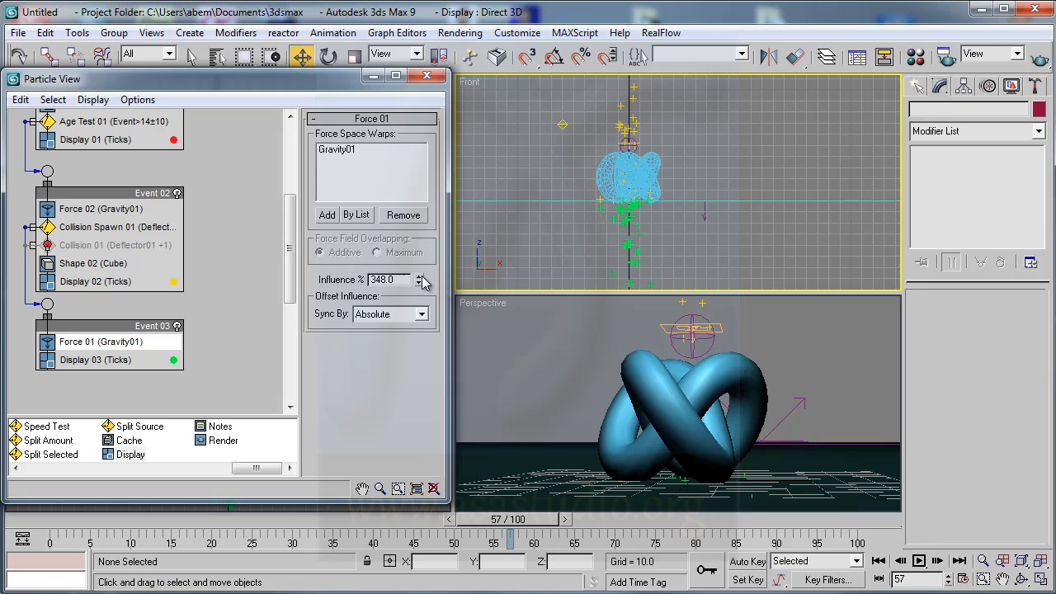
drag(437, 449, 443, 565)
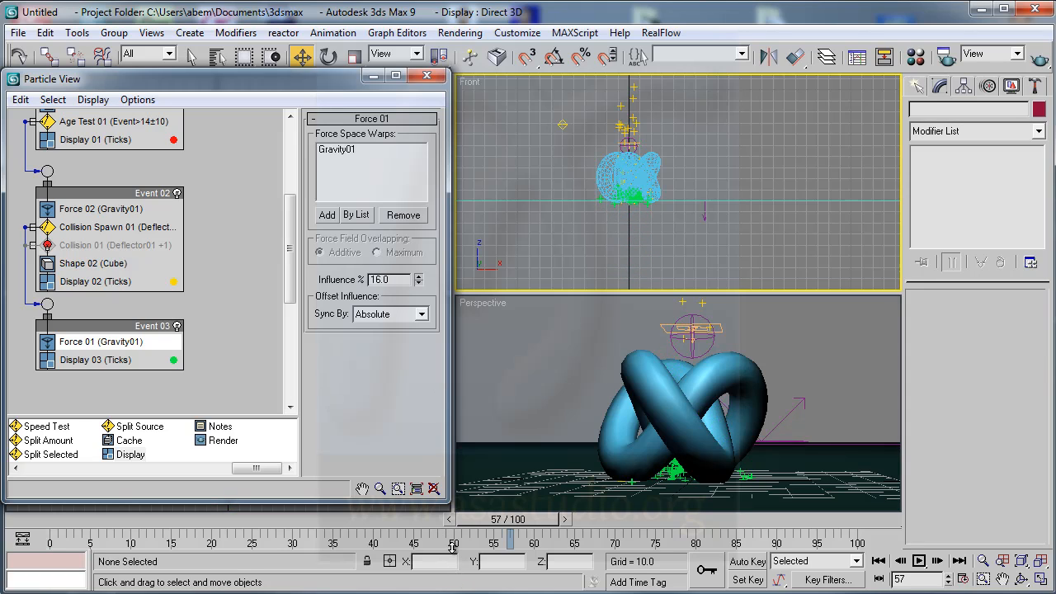
drag(532, 528, 681, 542)
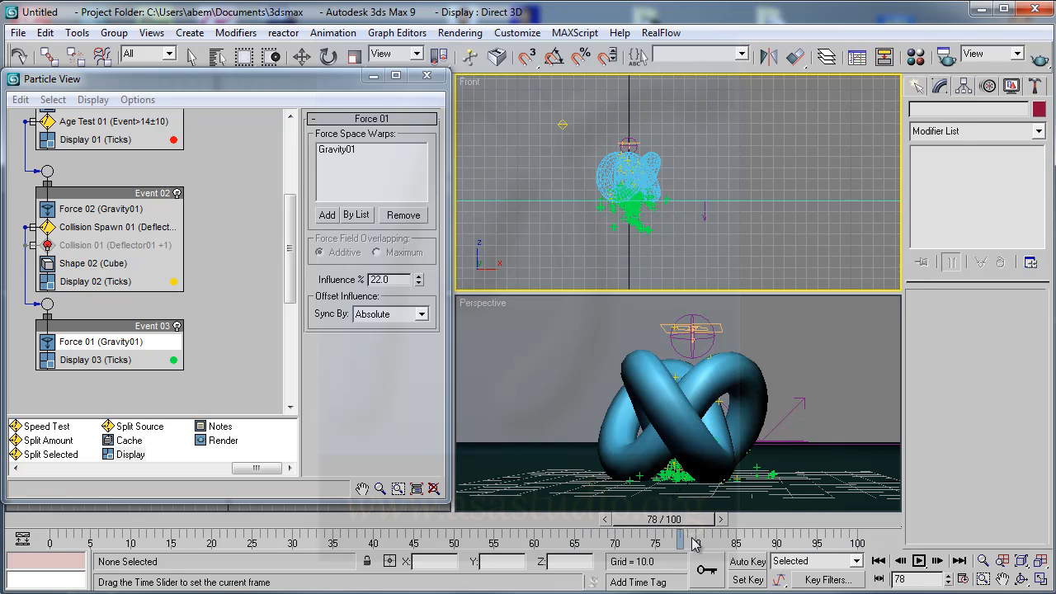
- Set the Collision Spawn test's Offspring # to 15
click(97, 227)
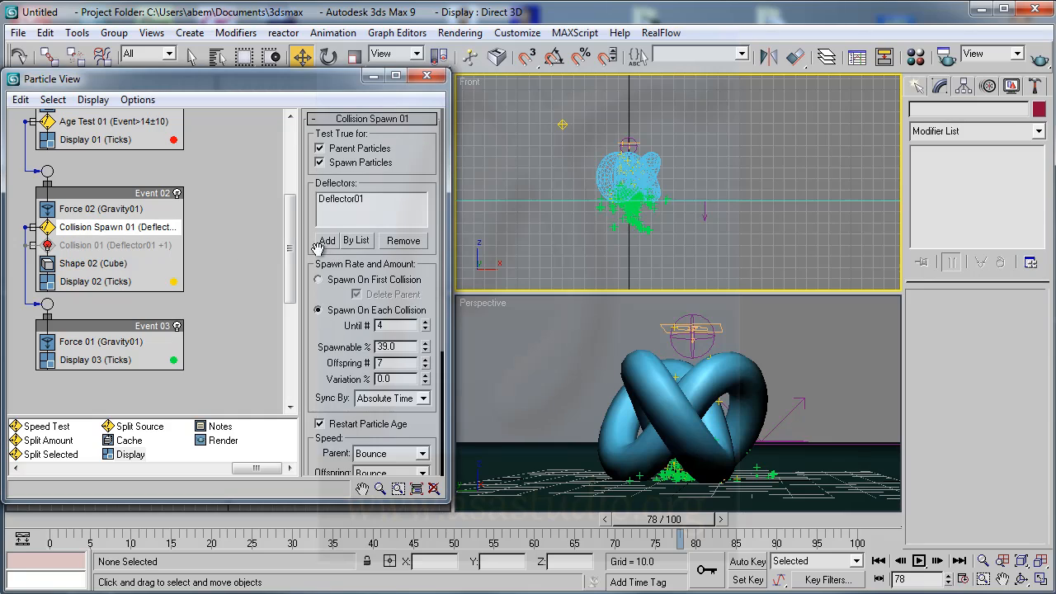
drag(341, 340, 327, 288)
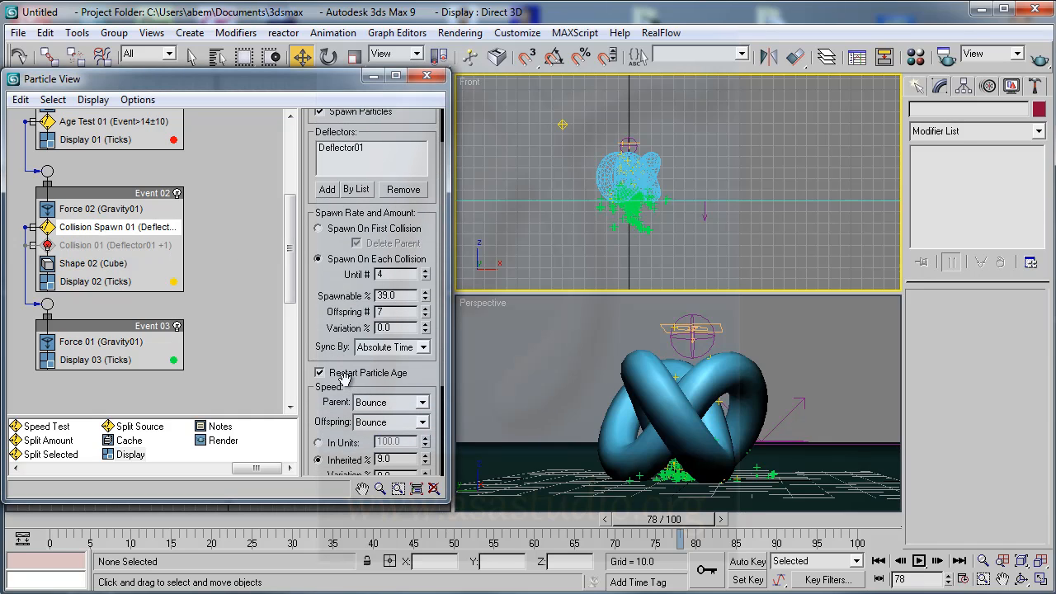
drag(330, 328, 329, 278)
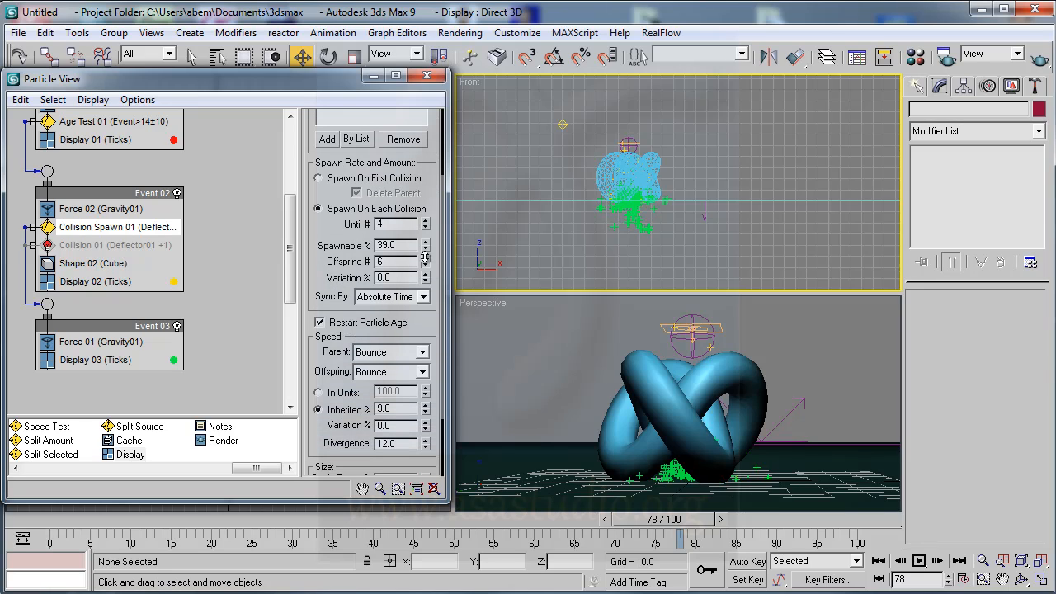
drag(426, 234, 442, 263)
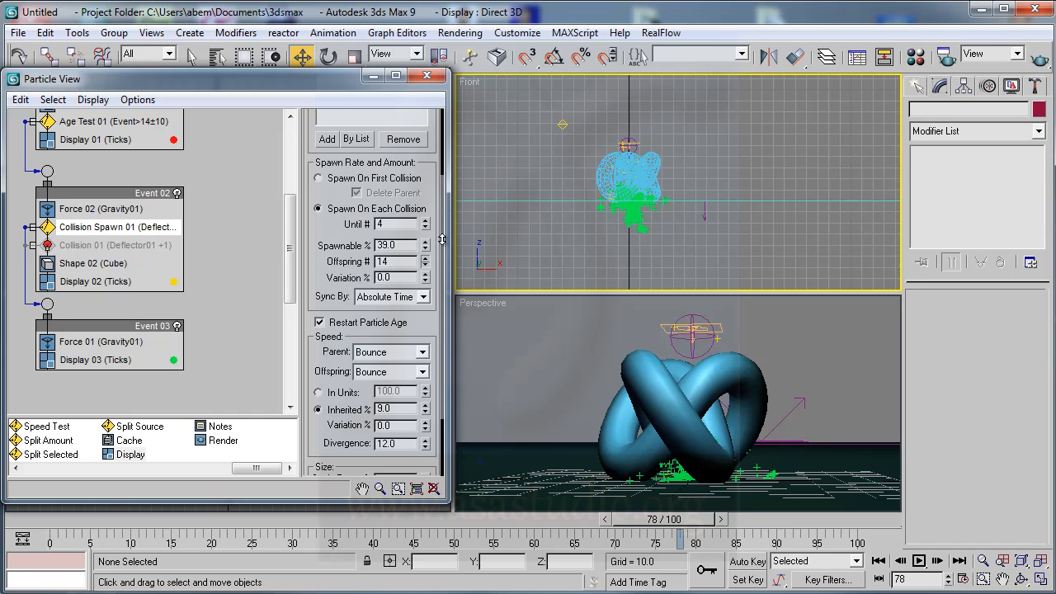
drag(430, 195, 436, 297)
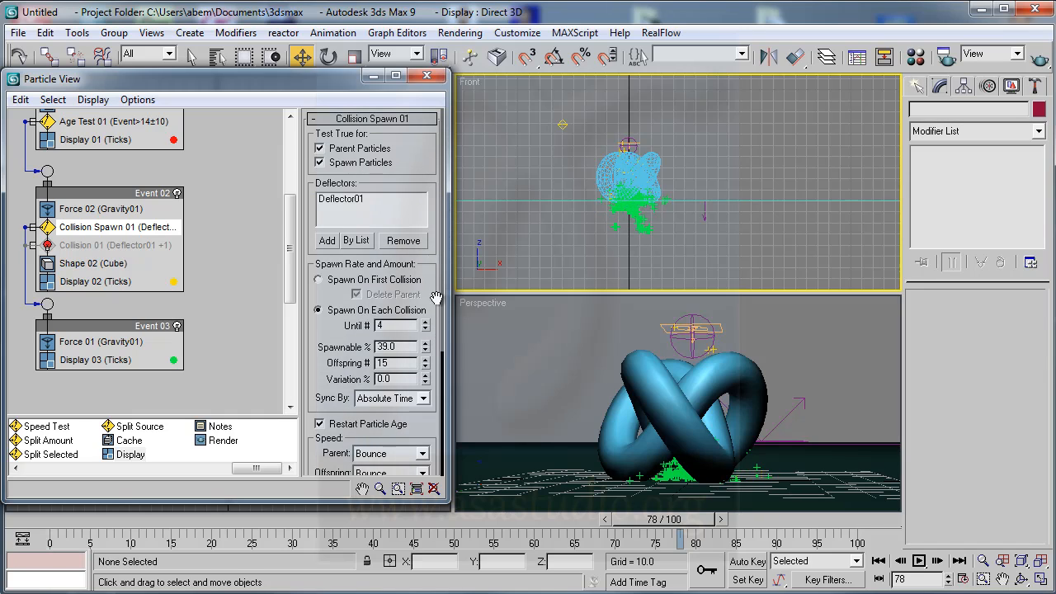
- Set the Collision Spawn test's Spawnable % to 59 and the Inherited speed to 18%
drag(435, 337, 429, 256)
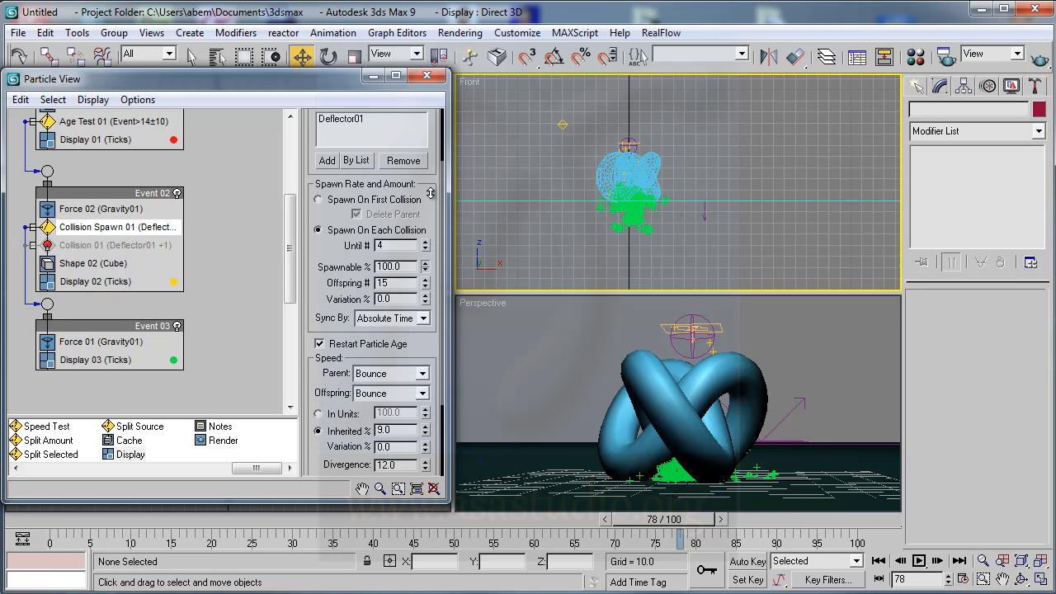
drag(435, 234, 436, 263)
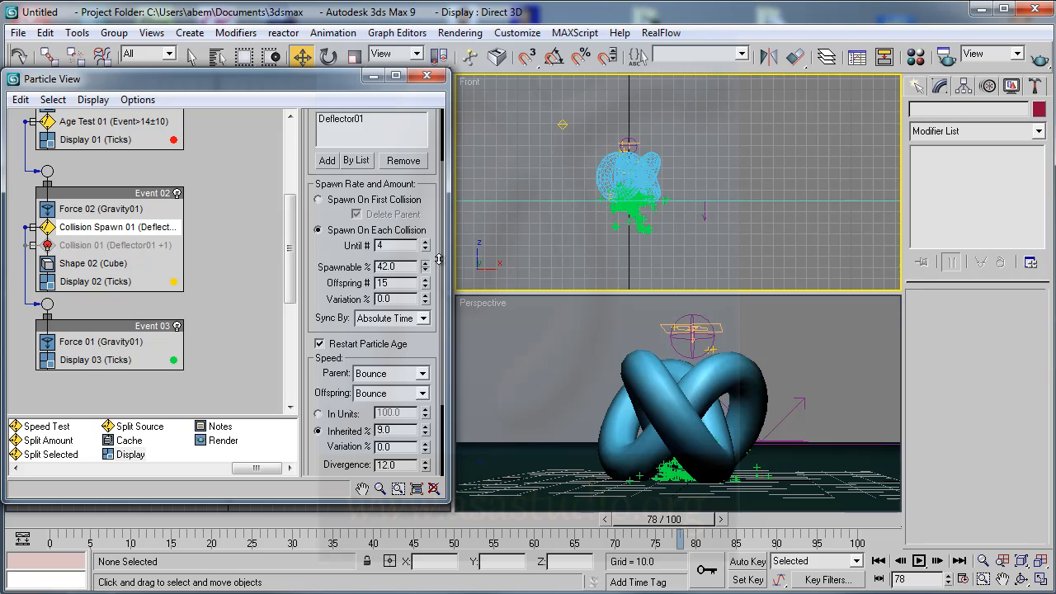
drag(432, 191, 433, 109)
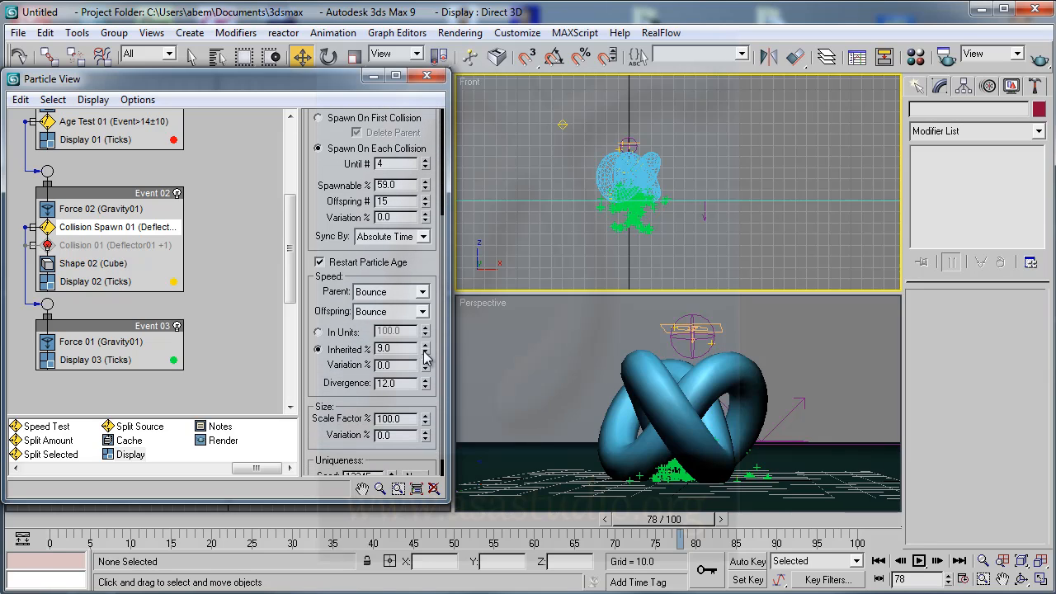
drag(425, 355, 428, 343)
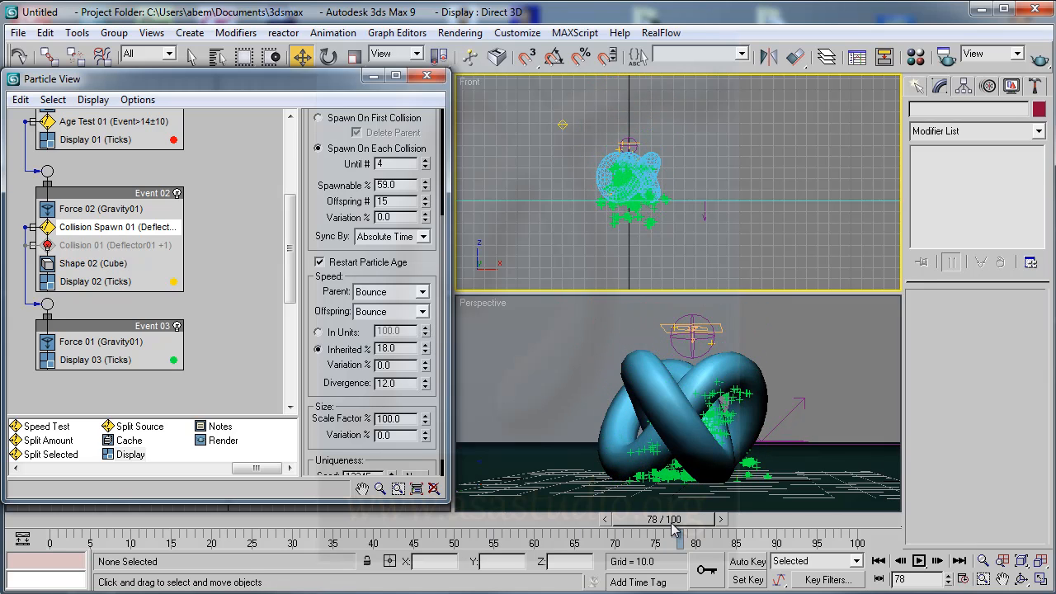
- Return the animation to frame 0 and hide the torus knot in the scene
drag(674, 530, 41, 517)
click(646, 365)
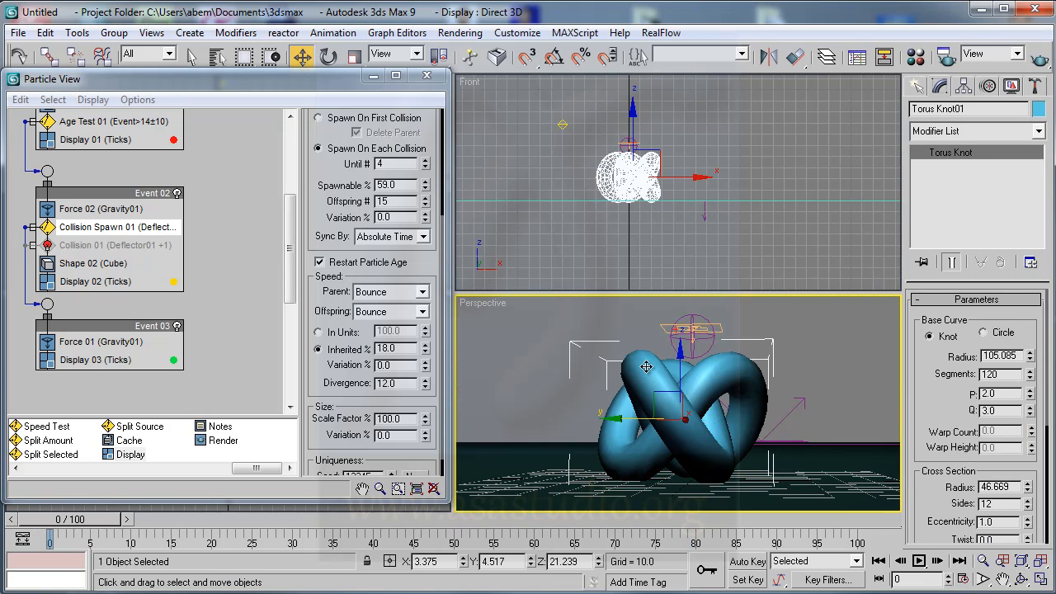
right_click(646, 368)
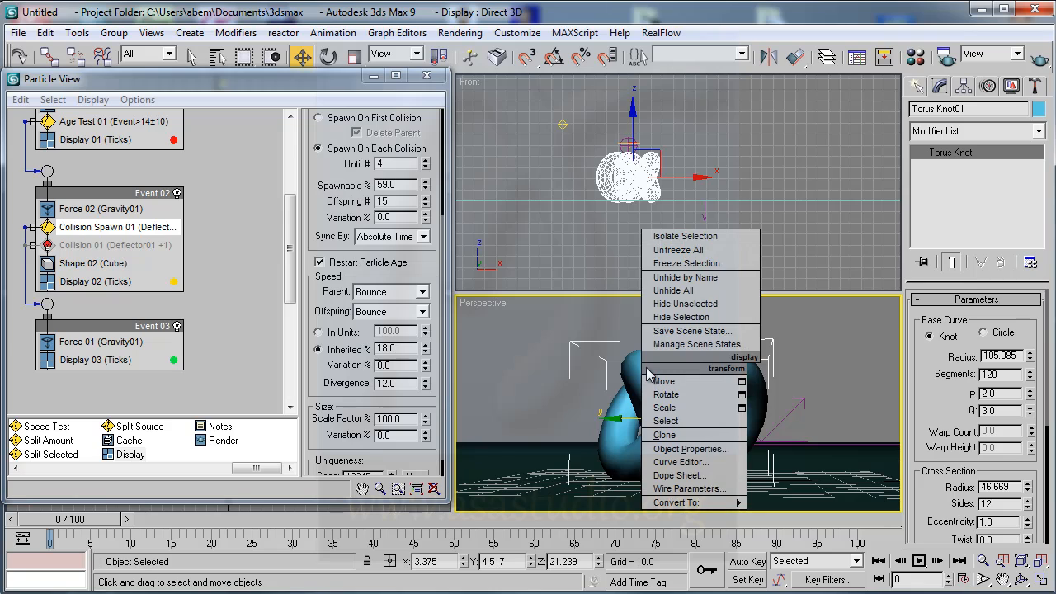
click(678, 316)
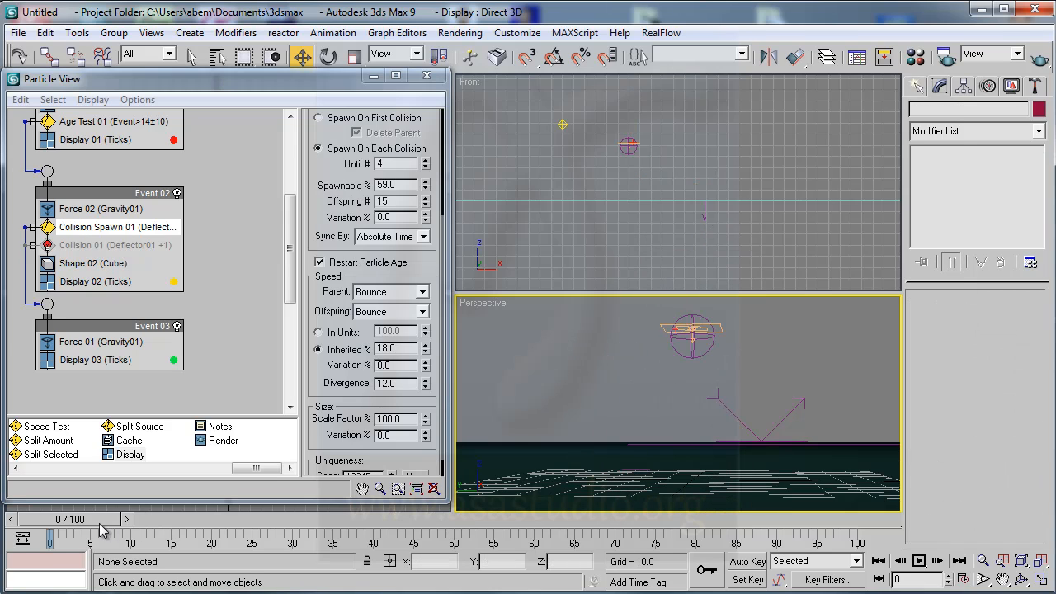
drag(101, 525, 57, 532)
- Render the Perspective animation, overwriting D:\3dsmax-particle-flow\test.avi, and move the rendered frame window aside
click(1041, 57)
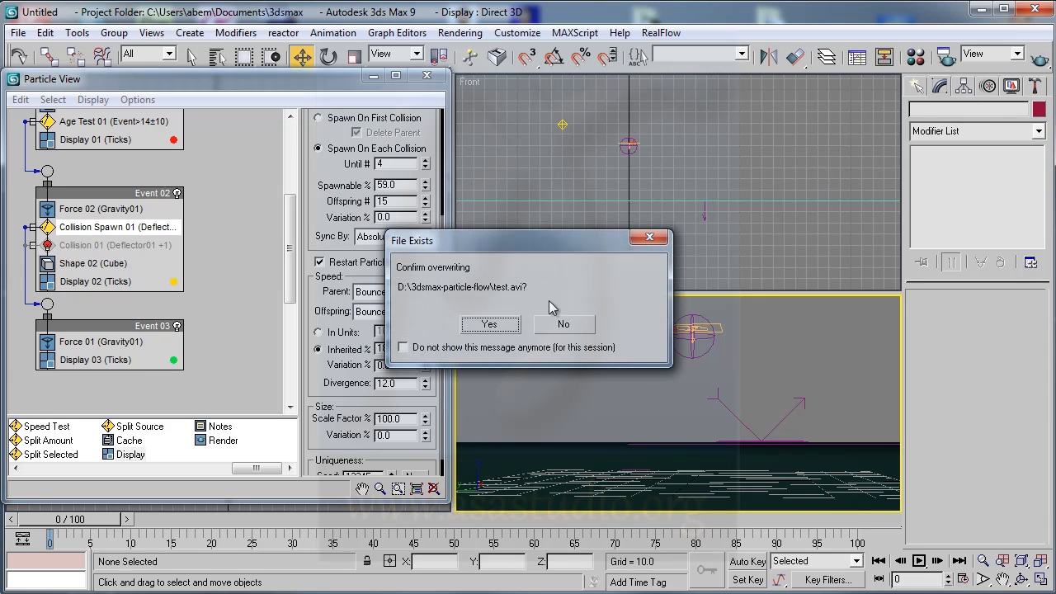
click(488, 324)
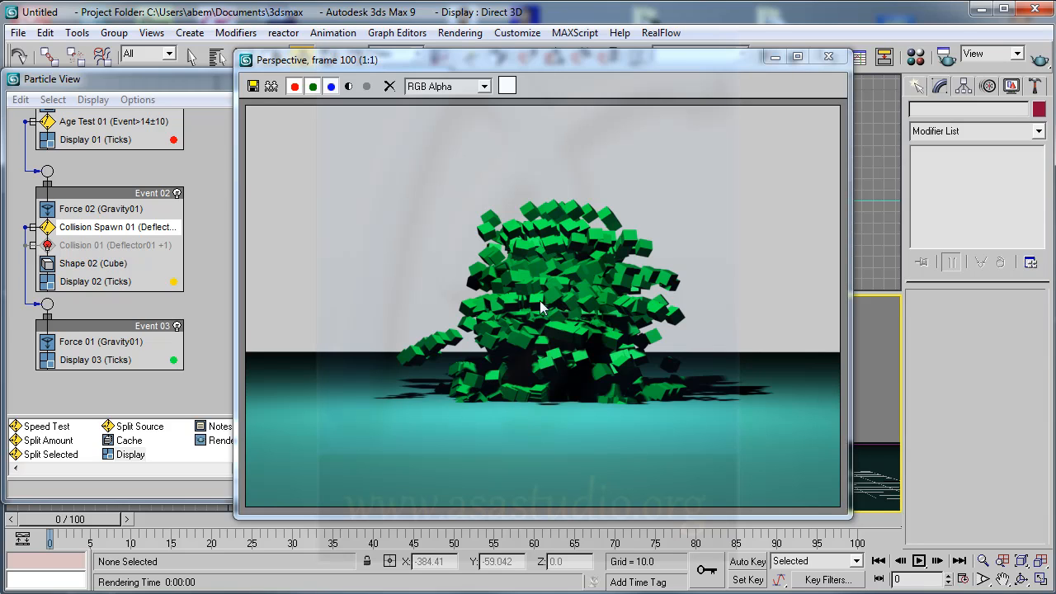
drag(526, 57, 602, 60)
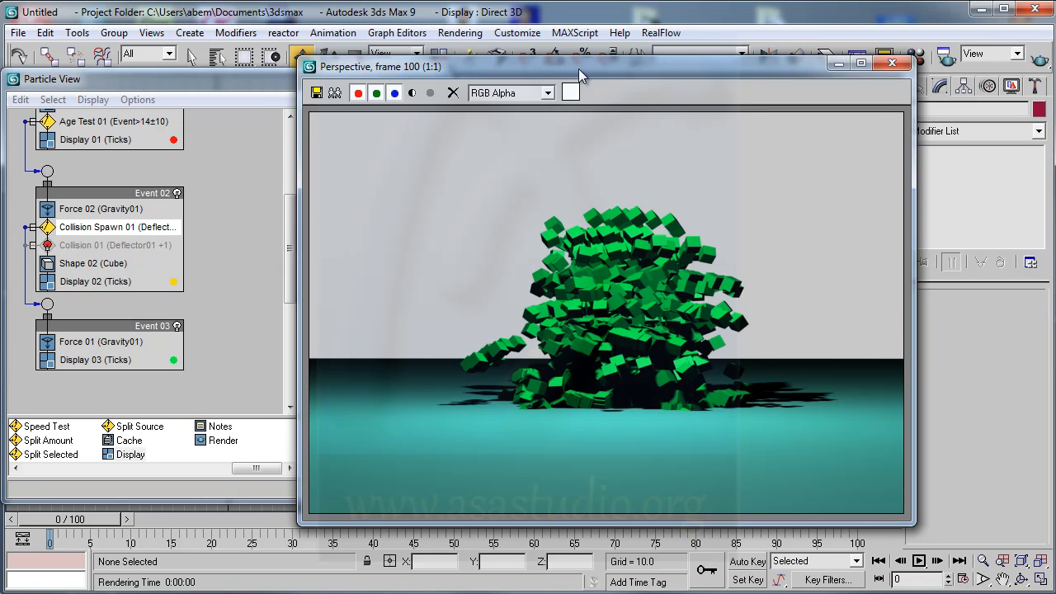
drag(576, 68, 589, 69)
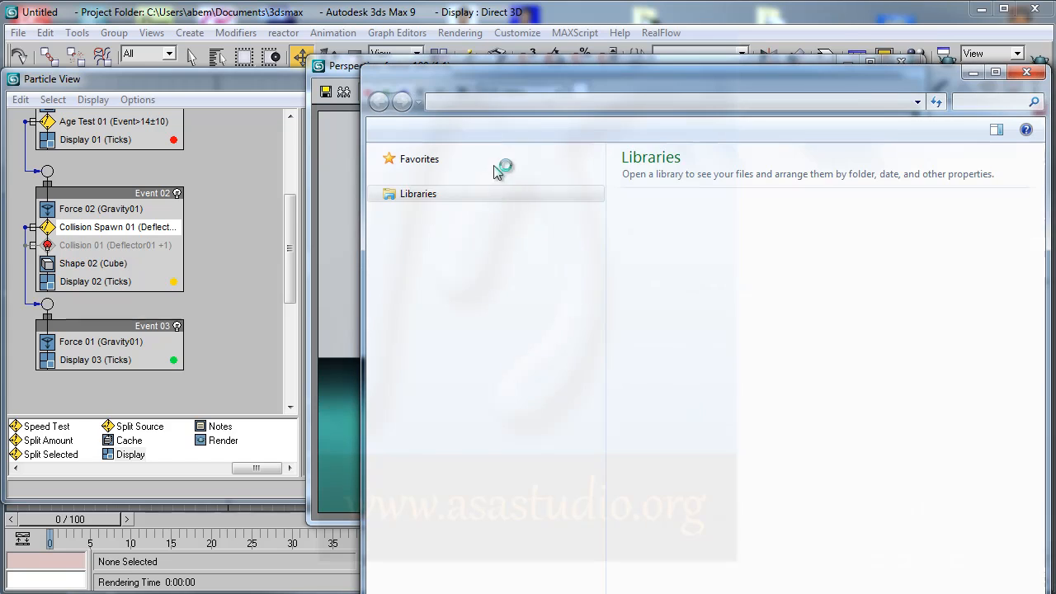
- Open the 3dsmax-particle-flow folder on drive D in Windows Explorer and play test.avi in VLC media player
click(421, 401)
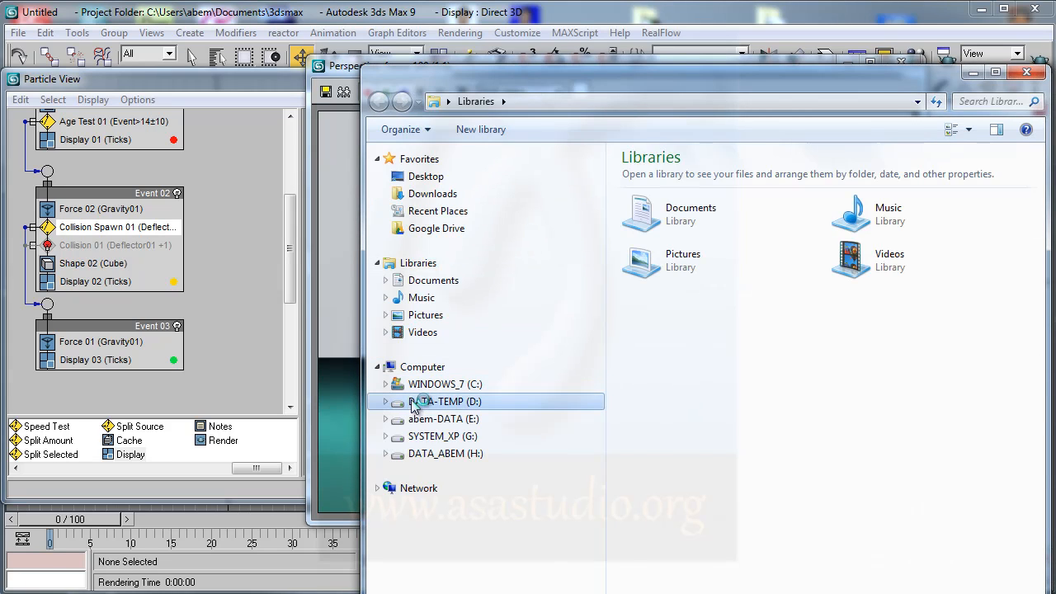
double_click(681, 177)
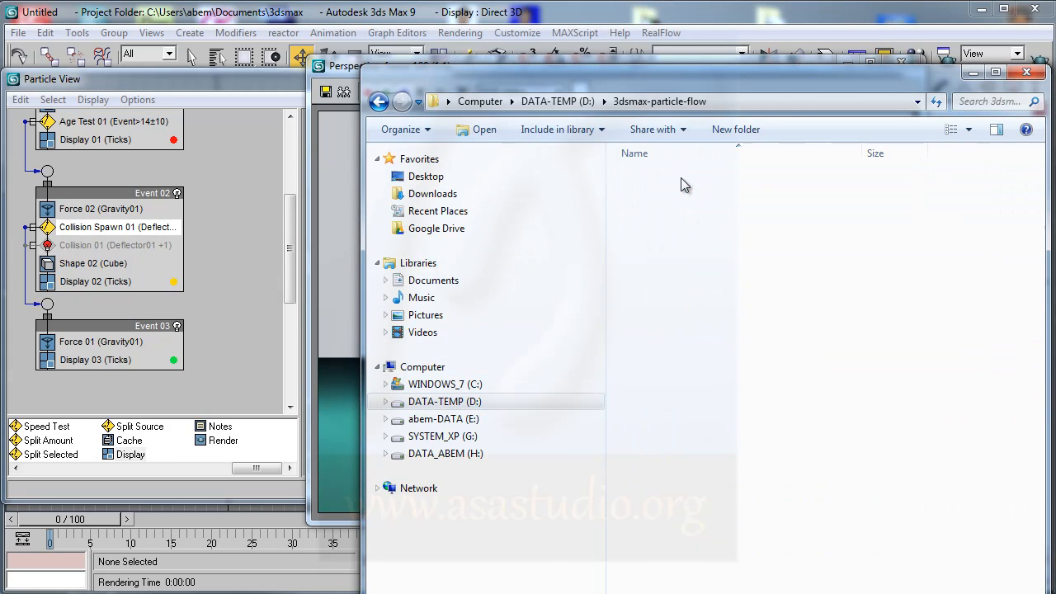
click(651, 283)
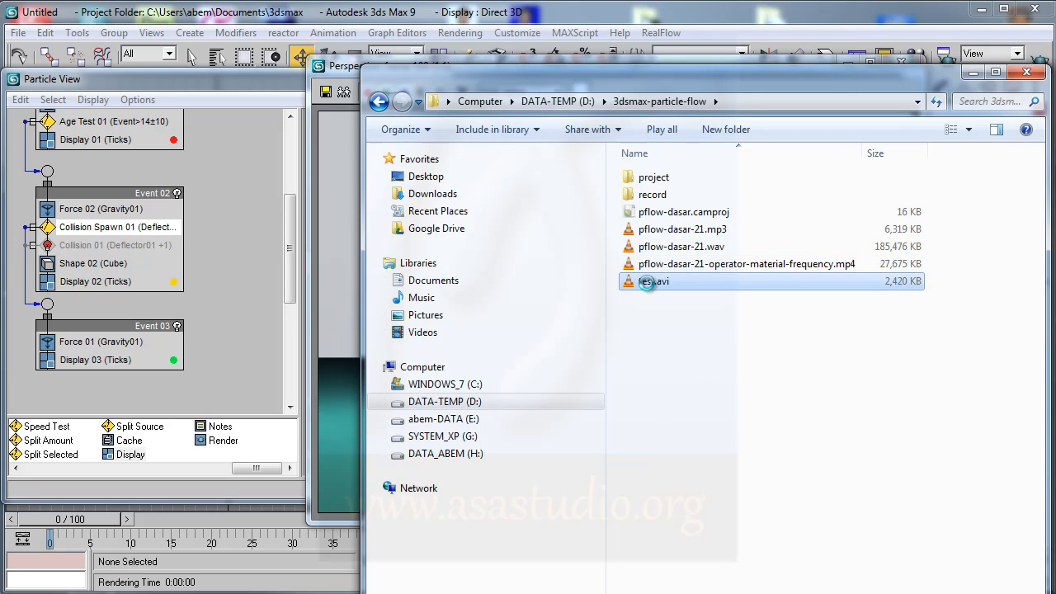
right_click(648, 281)
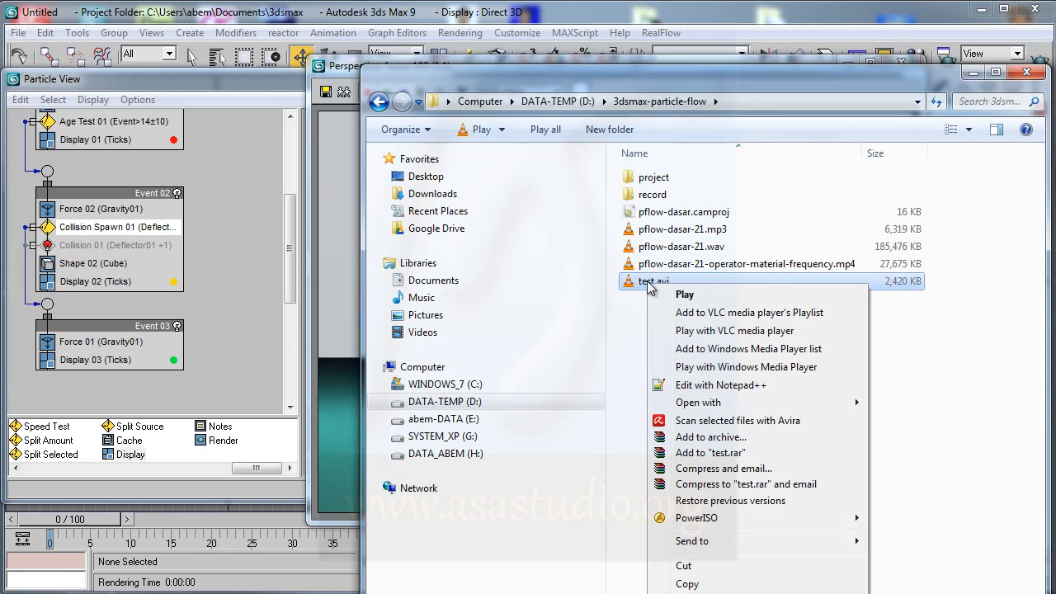
click(684, 295)
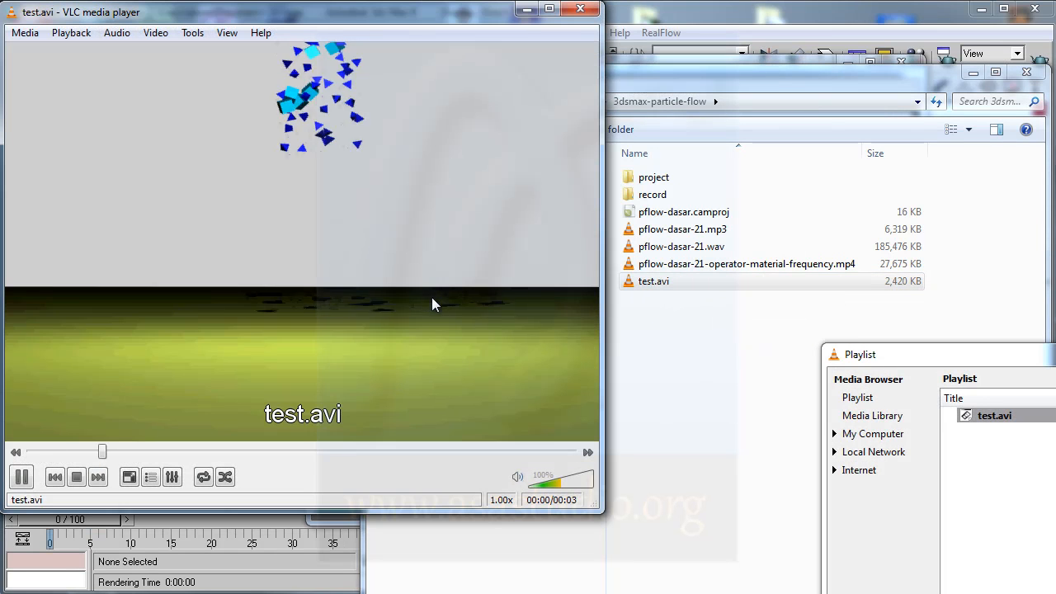
drag(247, 20, 315, 51)
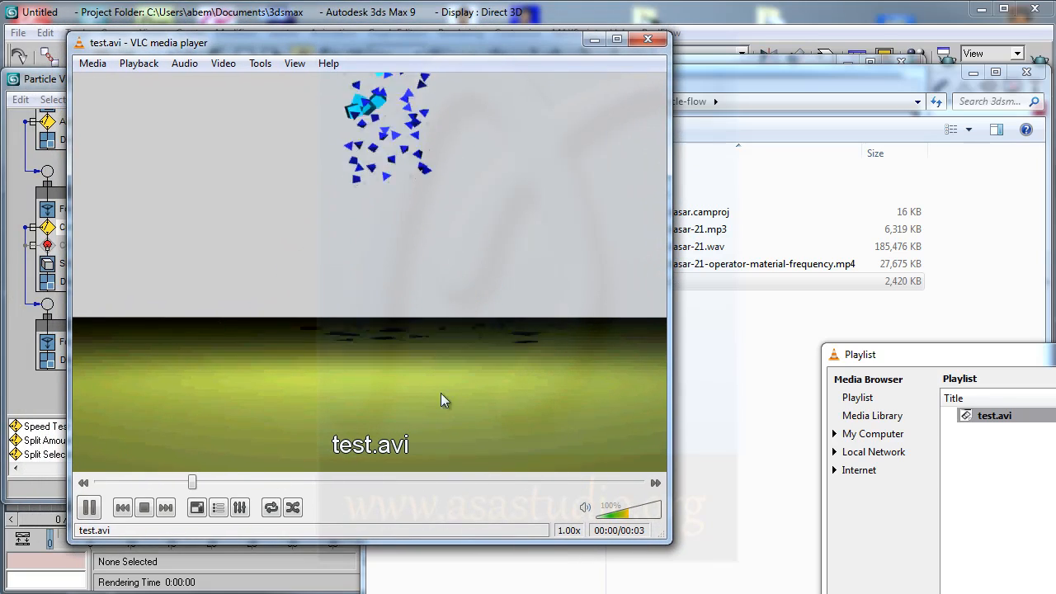
- Close VLC, open test.avi with Applian FLV and Media Player to watch the render, and close the player
click(647, 39)
right_click(644, 288)
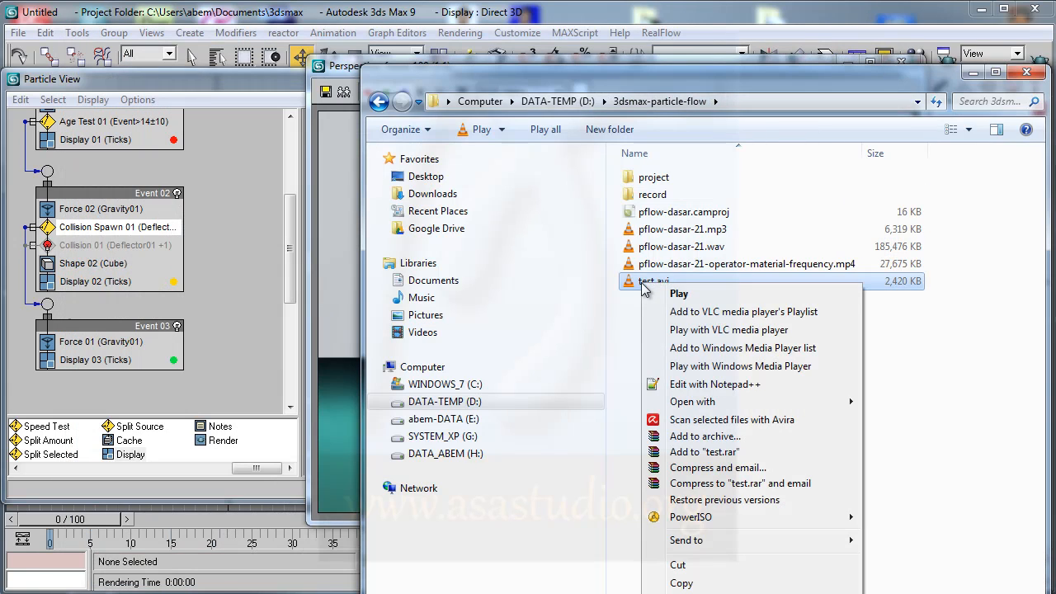
mouse_move(816, 406)
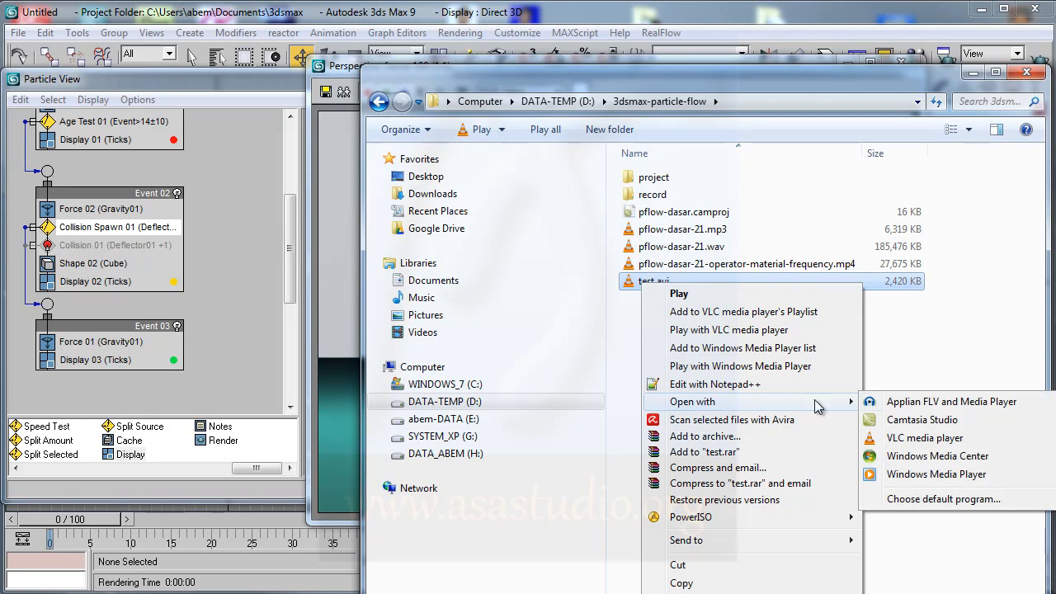
click(922, 405)
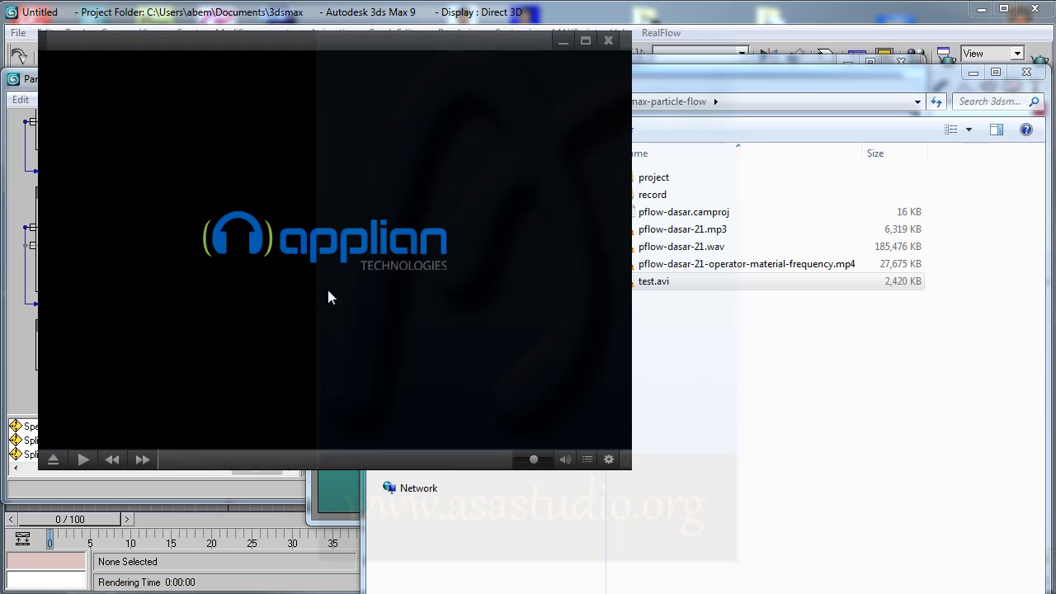
click(82, 461)
click(608, 41)
- Switch back to 3ds Max and close the rendered frame window
click(295, 17)
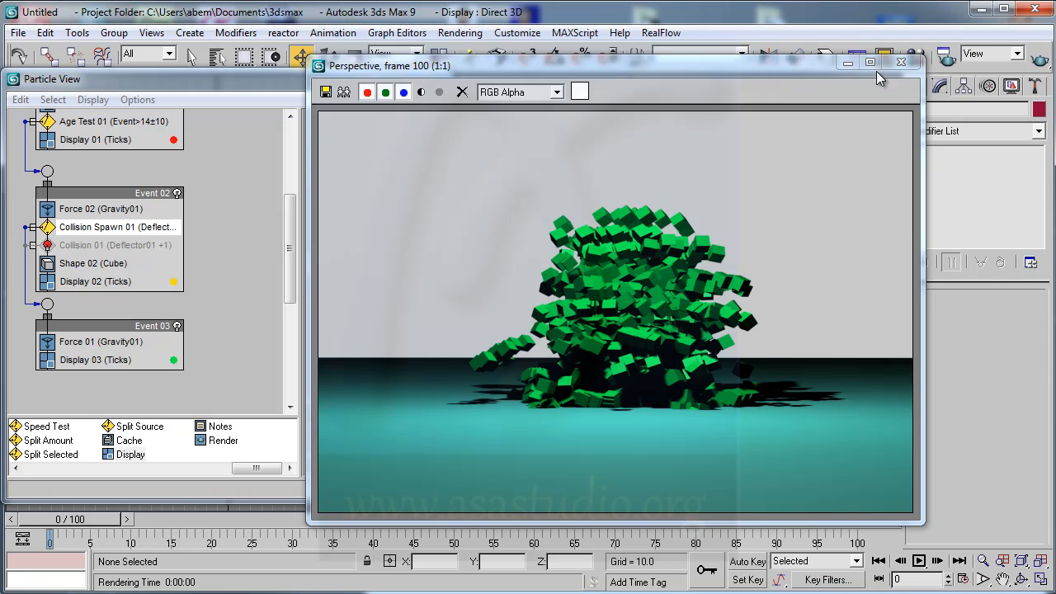
click(899, 64)
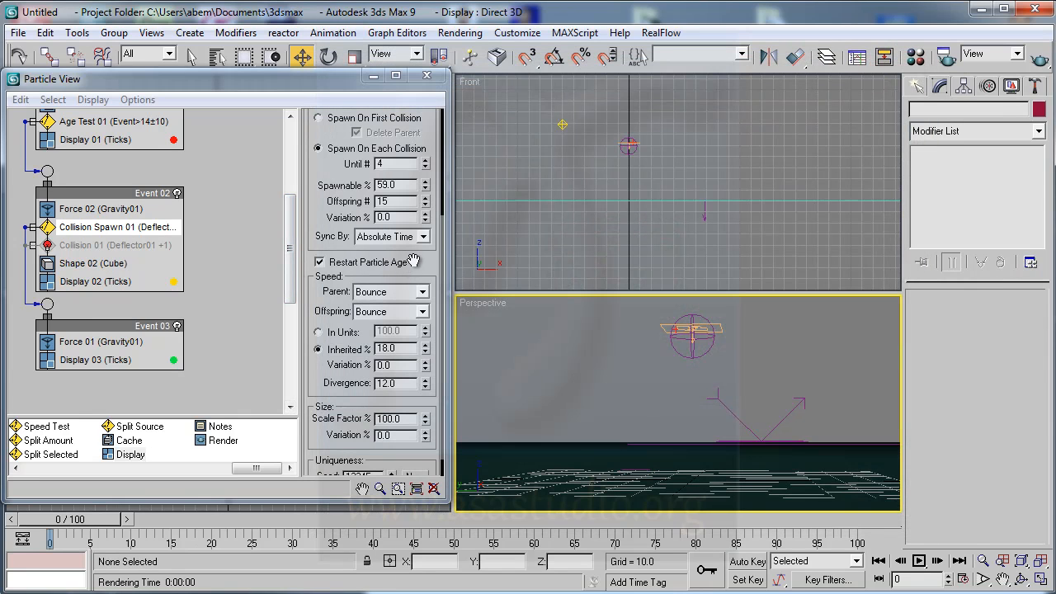
drag(420, 268, 422, 205)
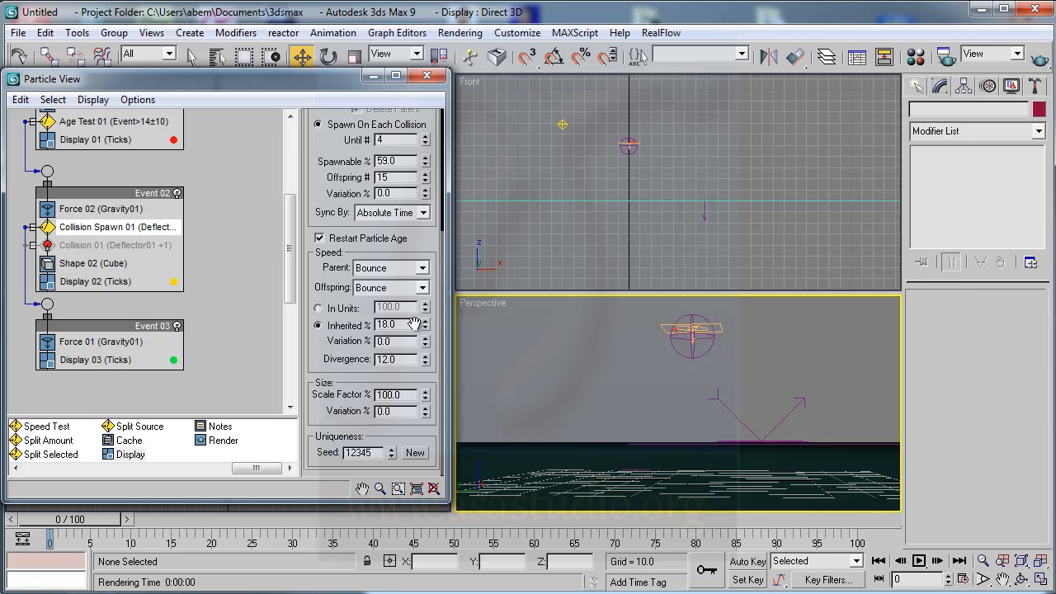
- Set the Collision Spawn test's Until # to 1 for Spawn On Each Collision and preview the particles up to frame 57
drag(436, 255, 441, 365)
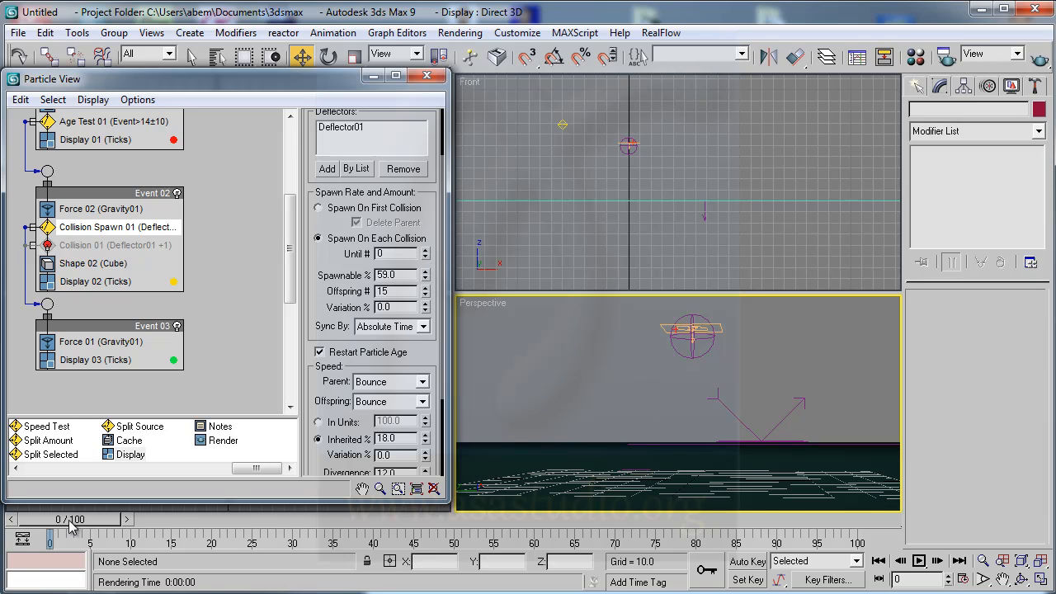
drag(70, 526, 275, 532)
key(w)
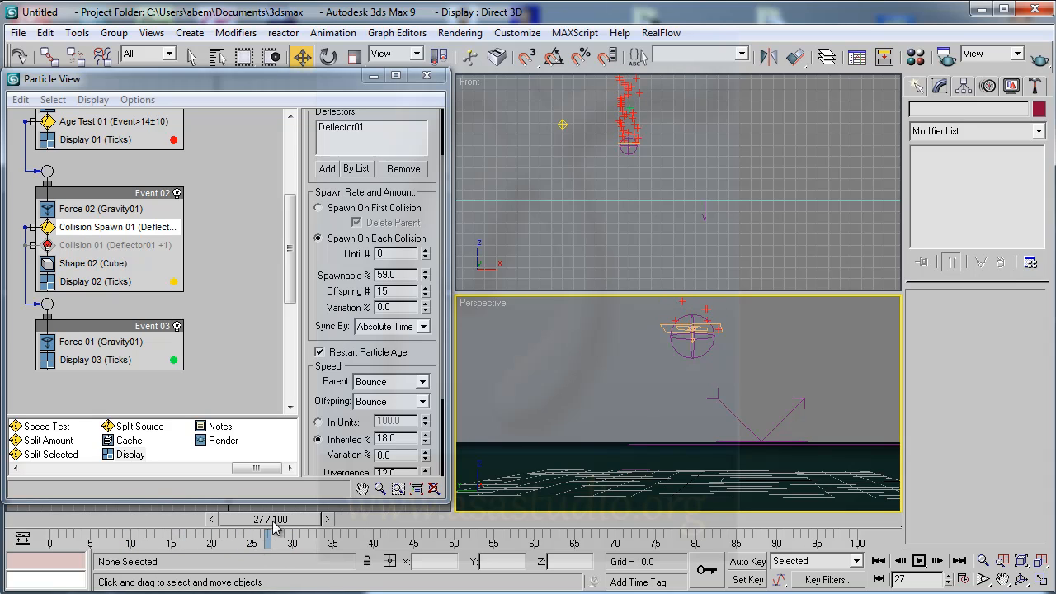
click(425, 250)
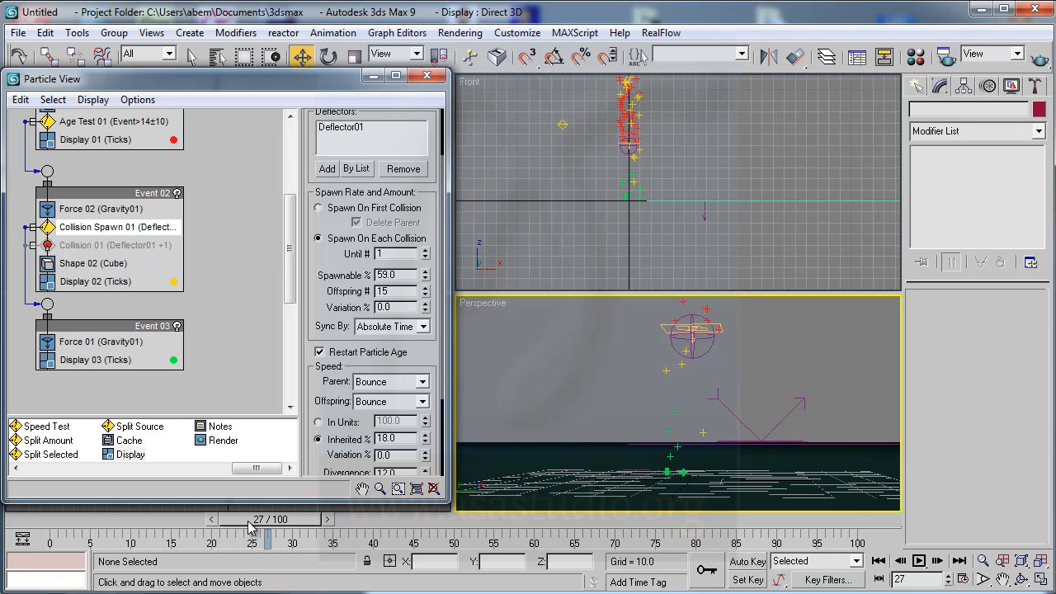
drag(252, 528, 489, 532)
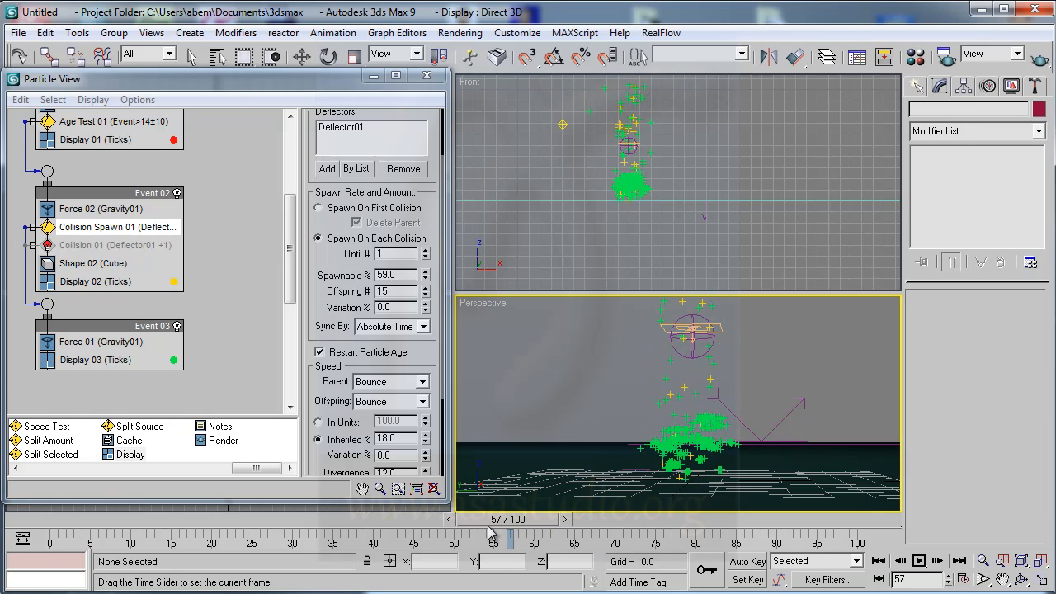
- Try Offspring # values of 0 and 1 in the Collision Spawn test, previewing the particles at several frames
key(w)
drag(427, 294, 429, 352)
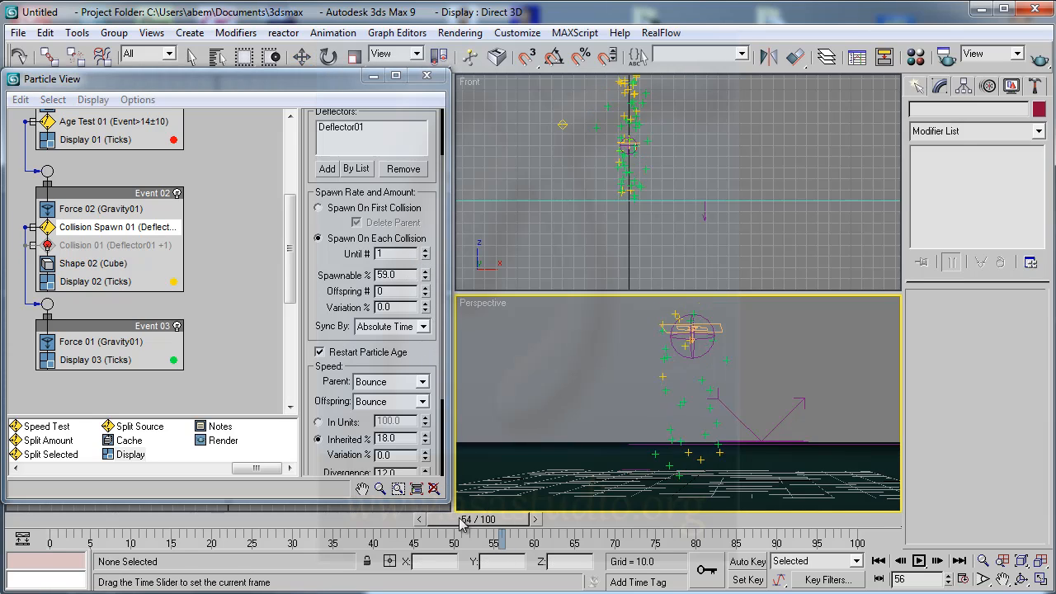
drag(490, 527, 383, 551)
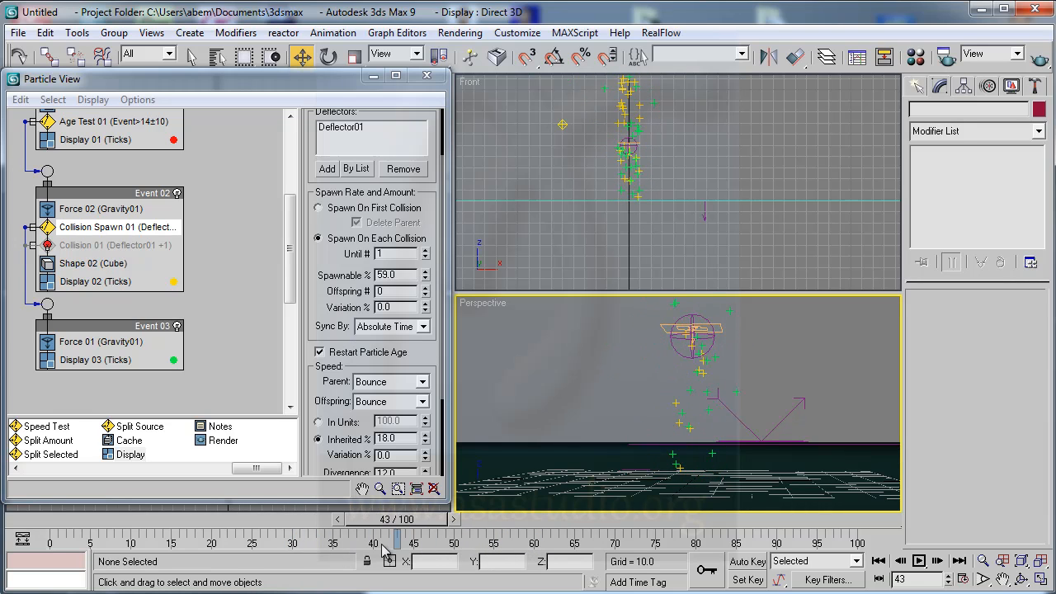
click(426, 288)
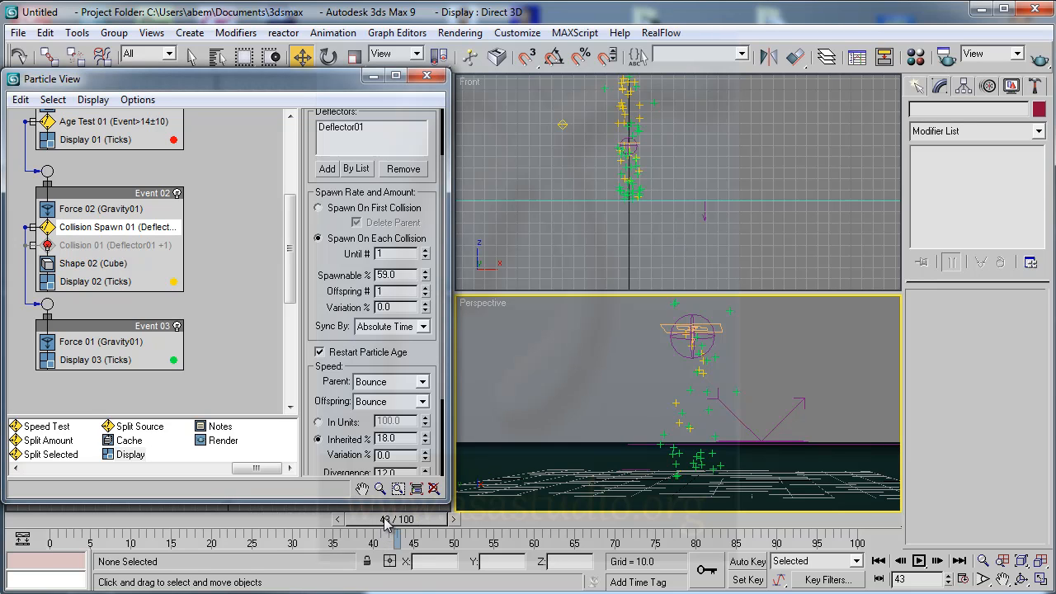
drag(384, 524, 660, 532)
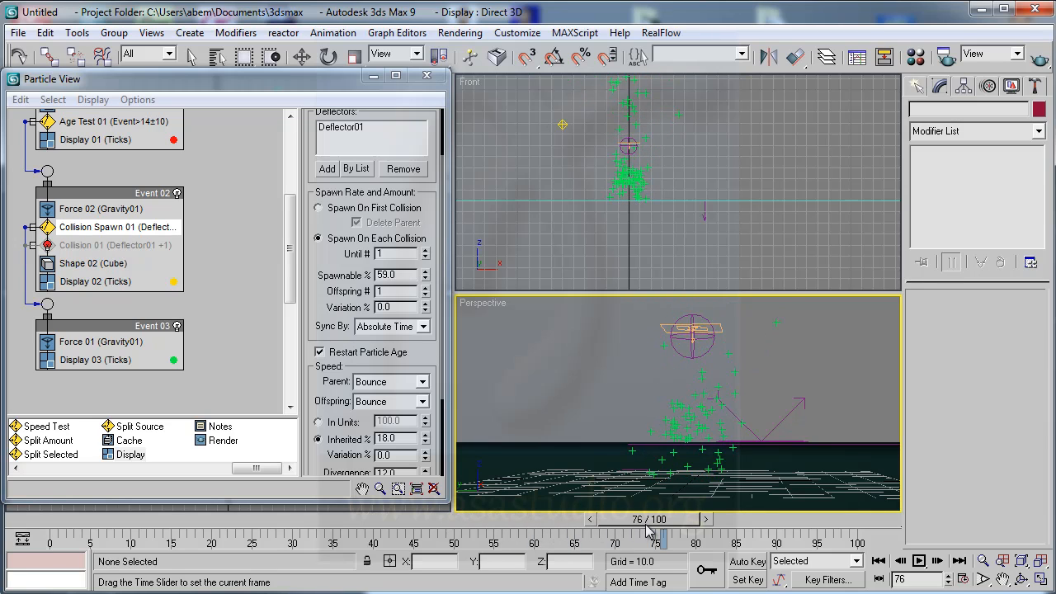
- Set the Collision Spawn test's Offspring # to 4 and its Variation to 68%, previewing the particles up to frame 71
click(425, 287)
click(426, 287)
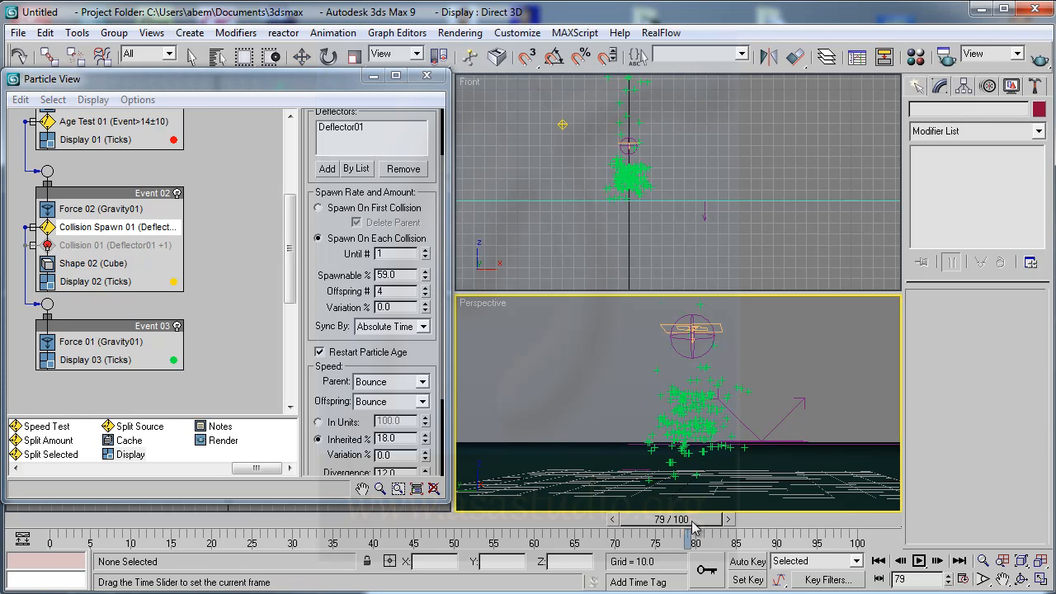
drag(666, 532, 607, 531)
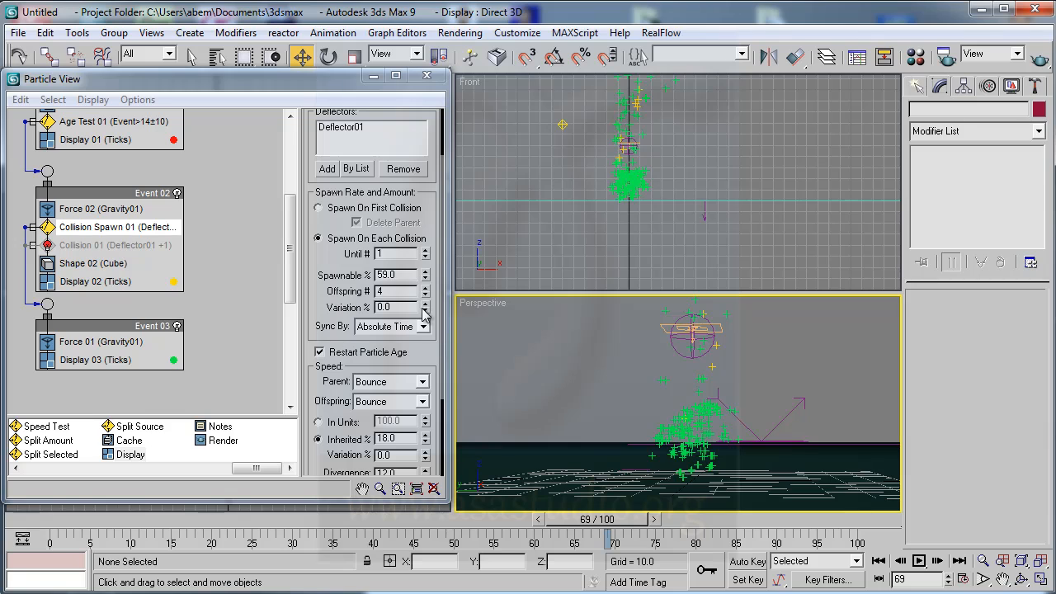
drag(424, 311, 427, 251)
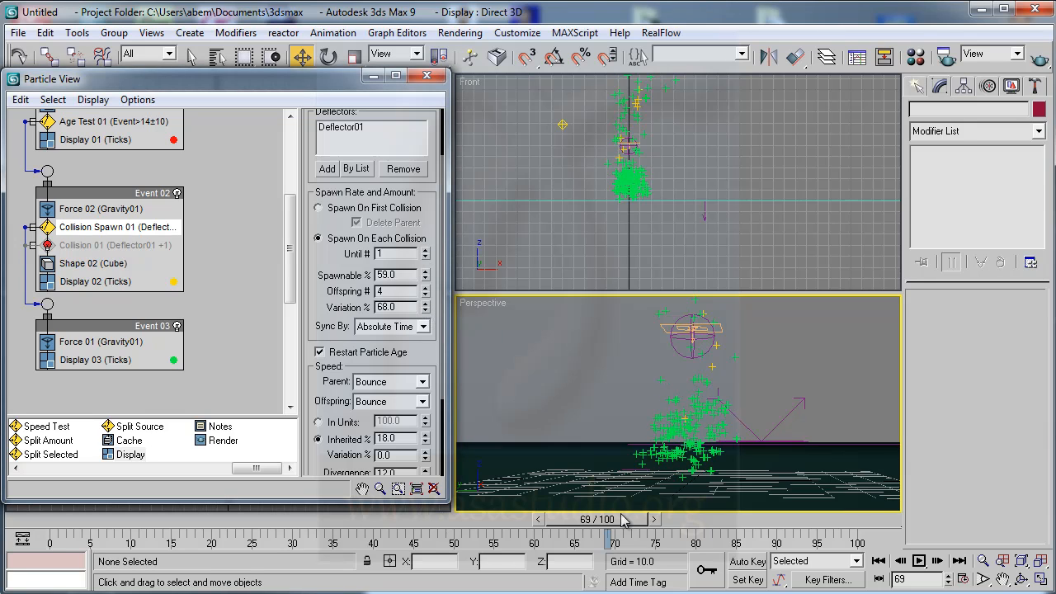
drag(614, 519, 629, 544)
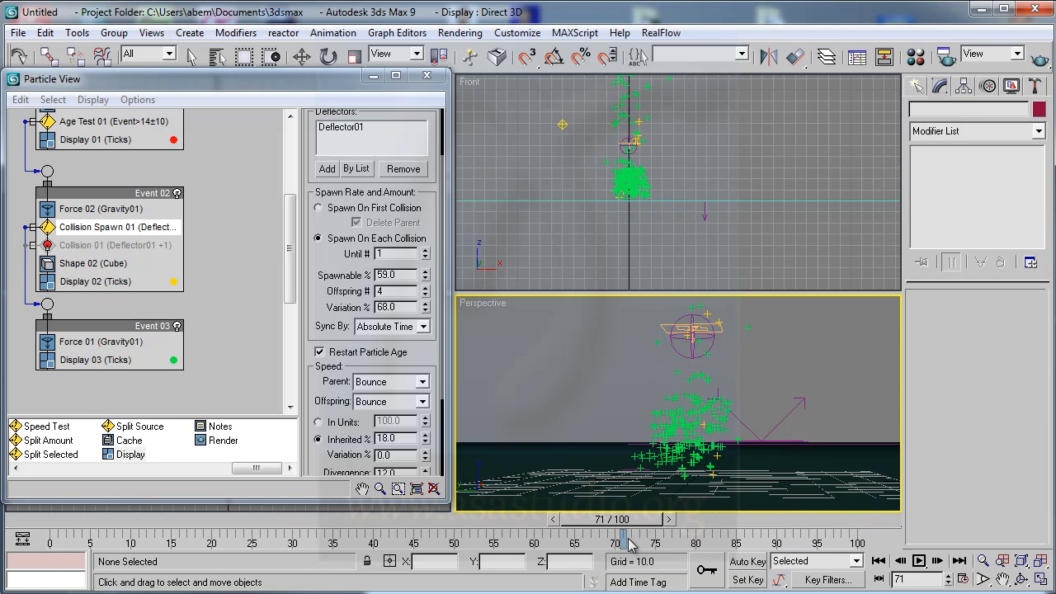
key(w)
- Render frame 71 of the Perspective view as a single image without saving a file, and move the rendered frame window aside
click(458, 32)
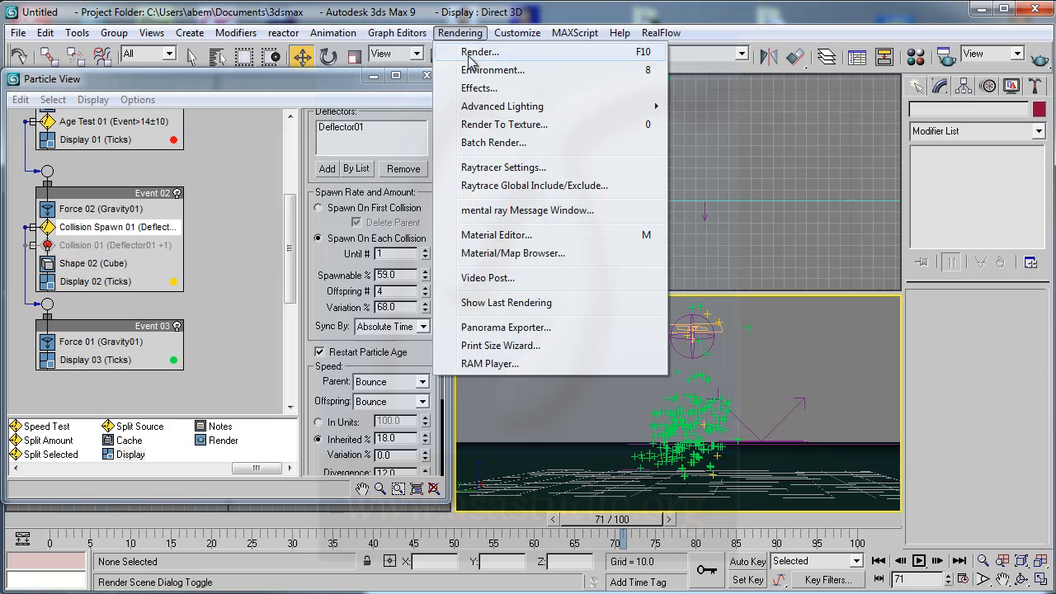
click(475, 53)
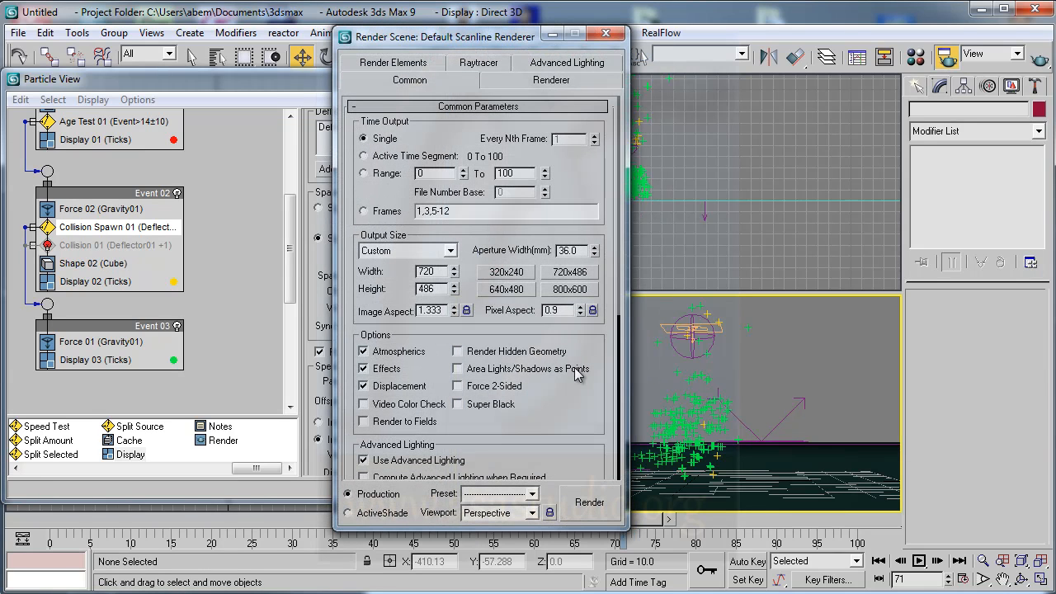
scroll(575, 302, down, 5)
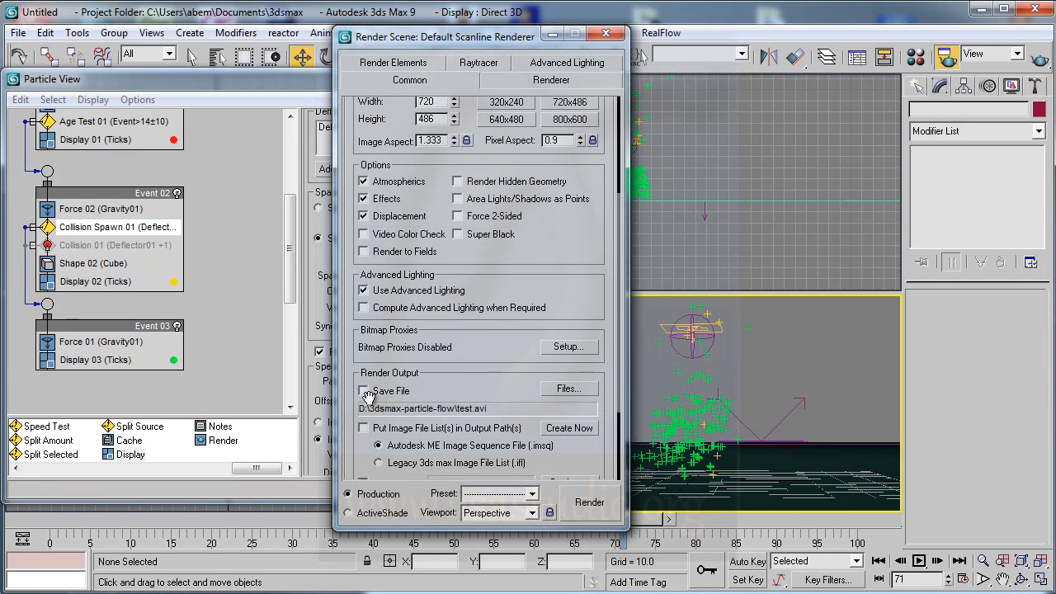
click(588, 503)
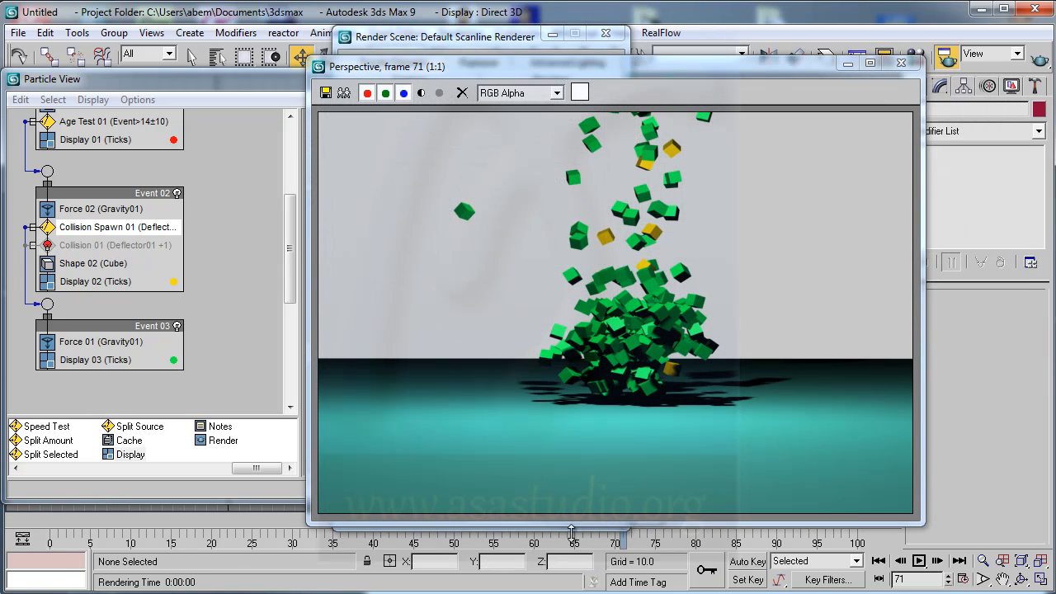
drag(557, 64, 488, 29)
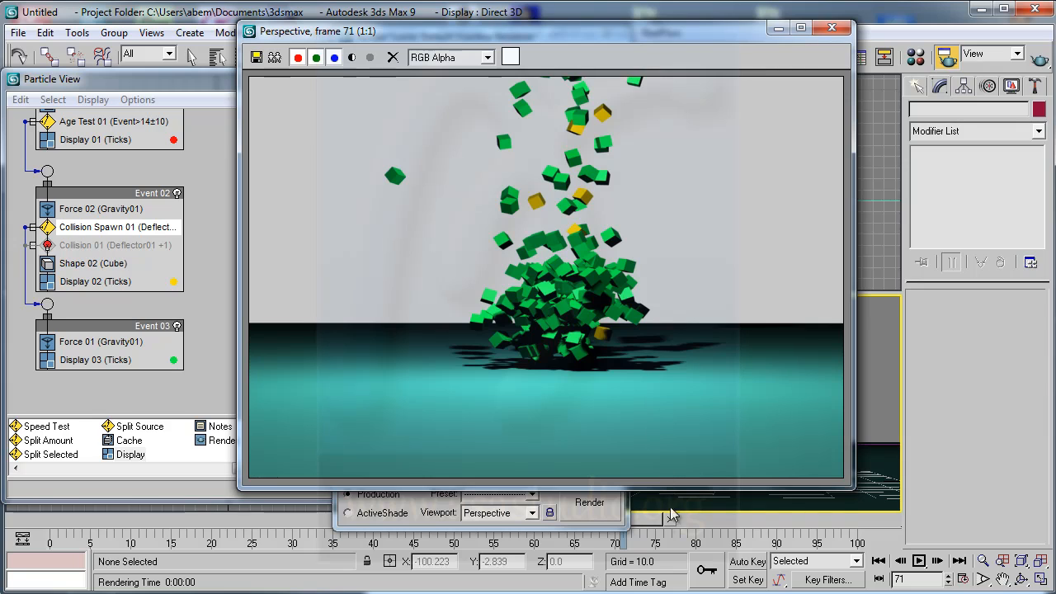
- Render frame 85 of the Perspective view, and close the rendered frame window and the Render Scene dialog
drag(648, 517, 761, 523)
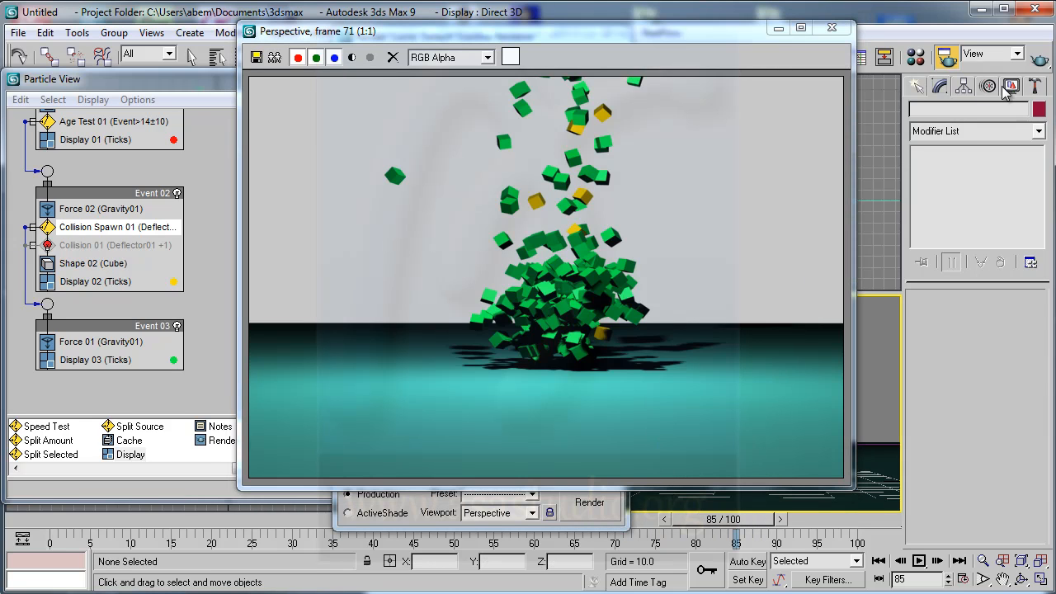
click(1040, 61)
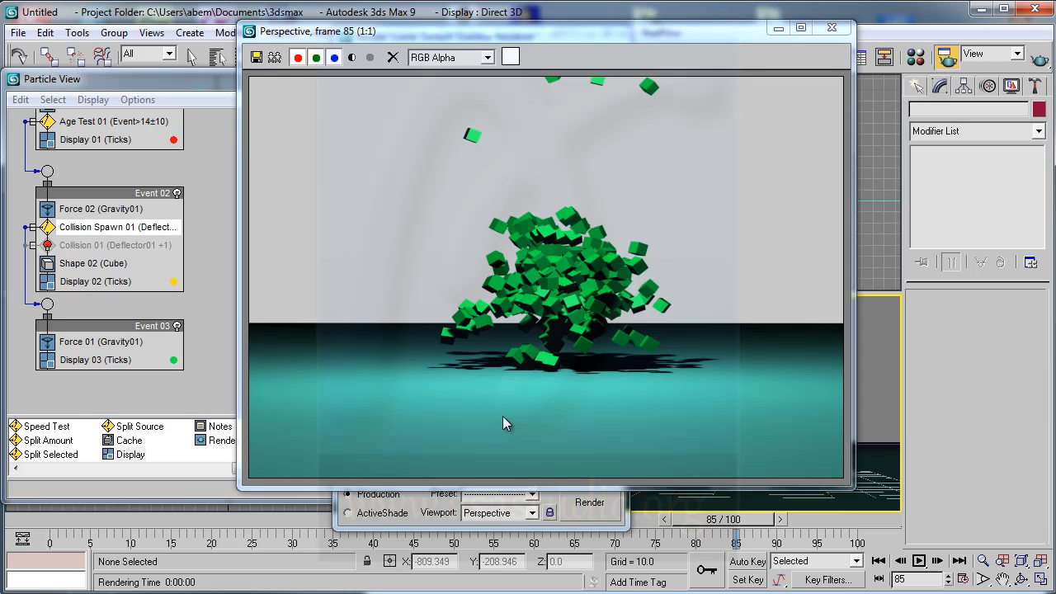
click(831, 27)
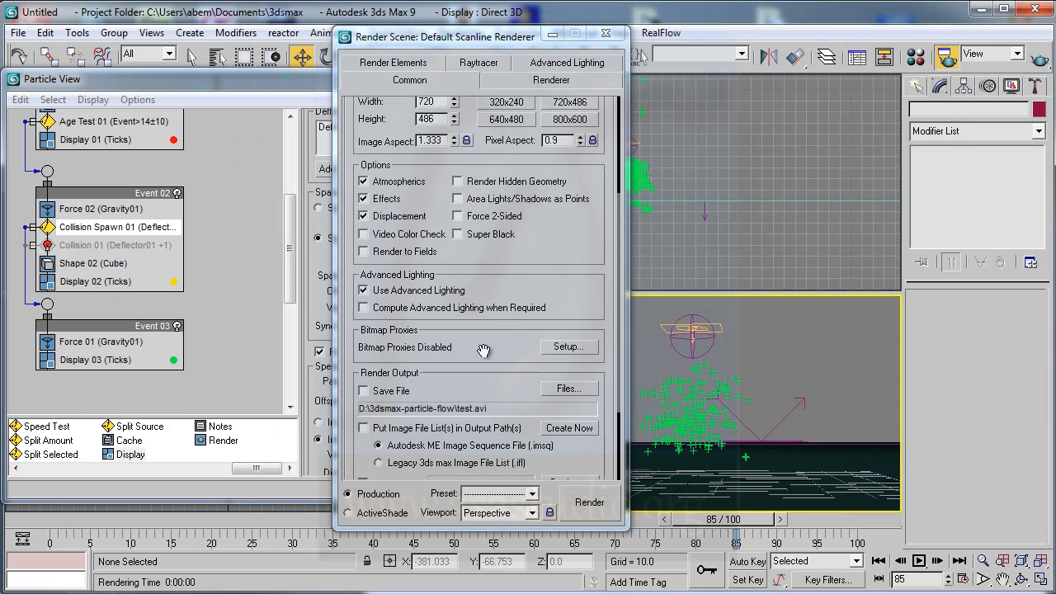
click(606, 35)
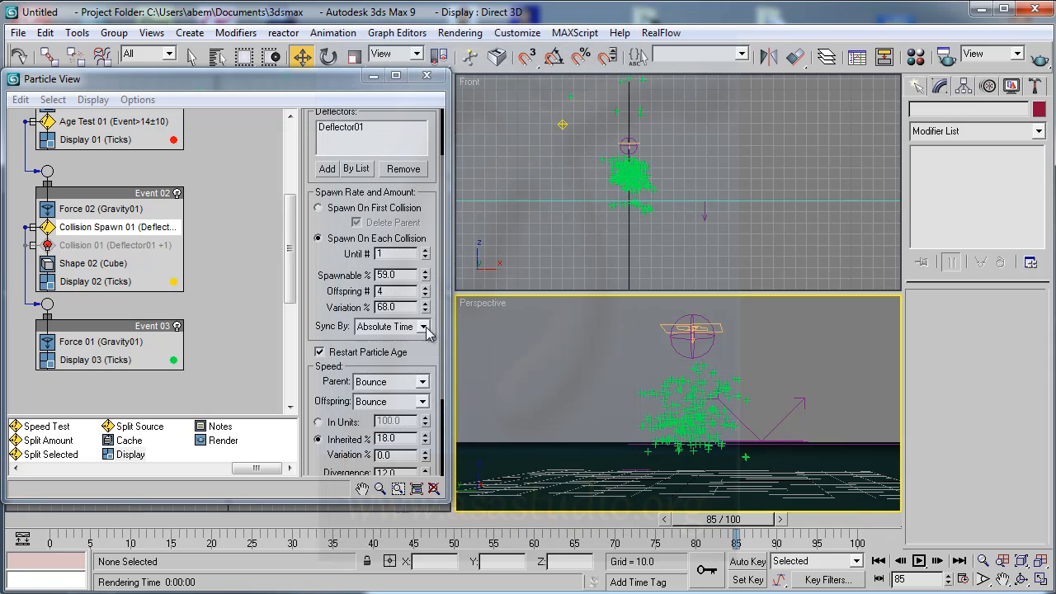
- Switch the Collision Spawn speed to In Units with a value of 40 and preview the animation through frame 100
drag(420, 352, 432, 206)
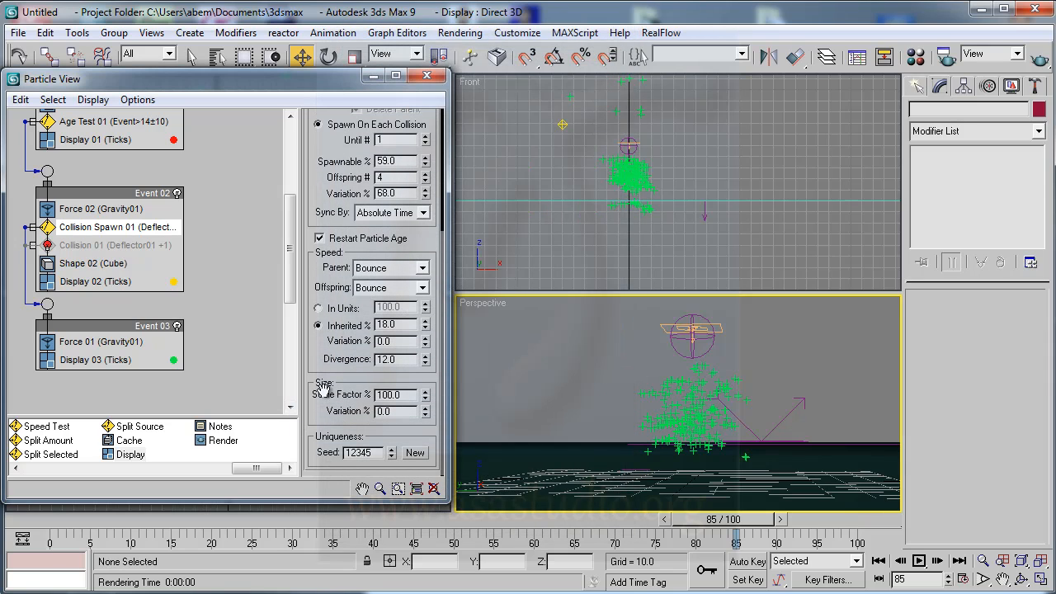
click(319, 308)
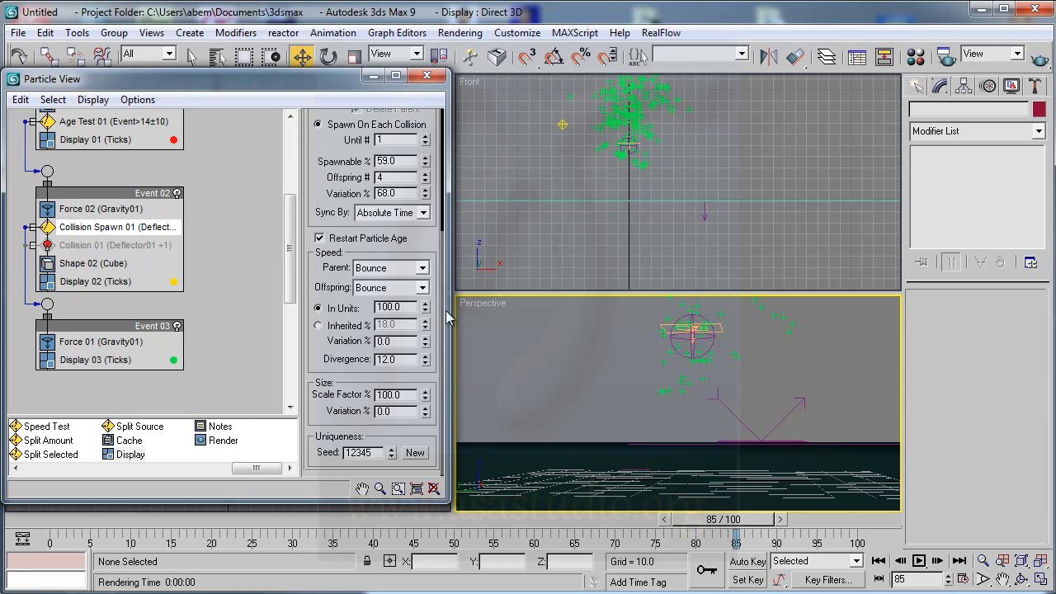
drag(428, 314, 425, 356)
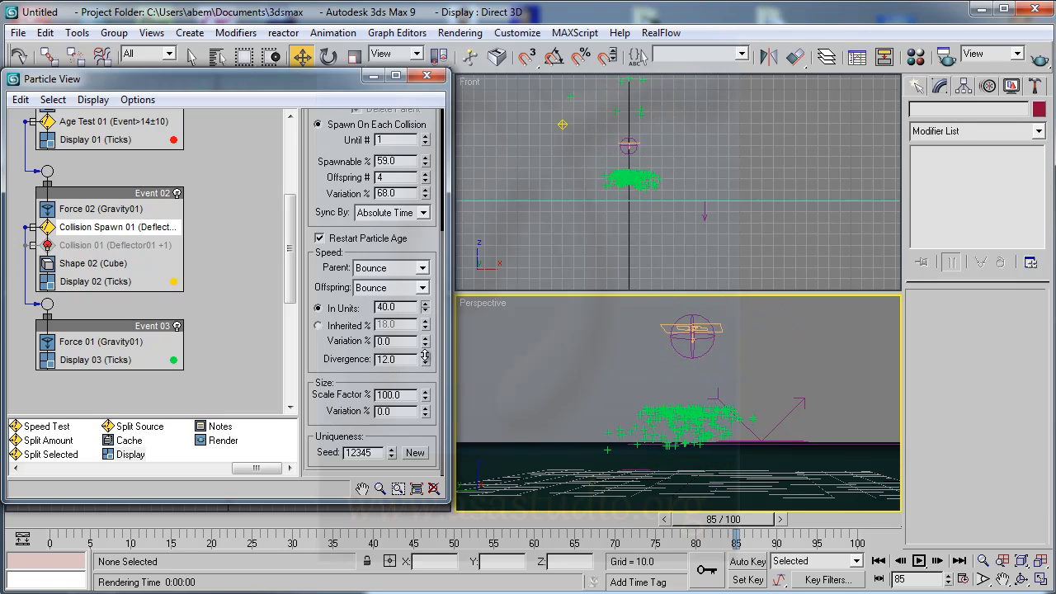
drag(722, 538, 873, 540)
click(918, 560)
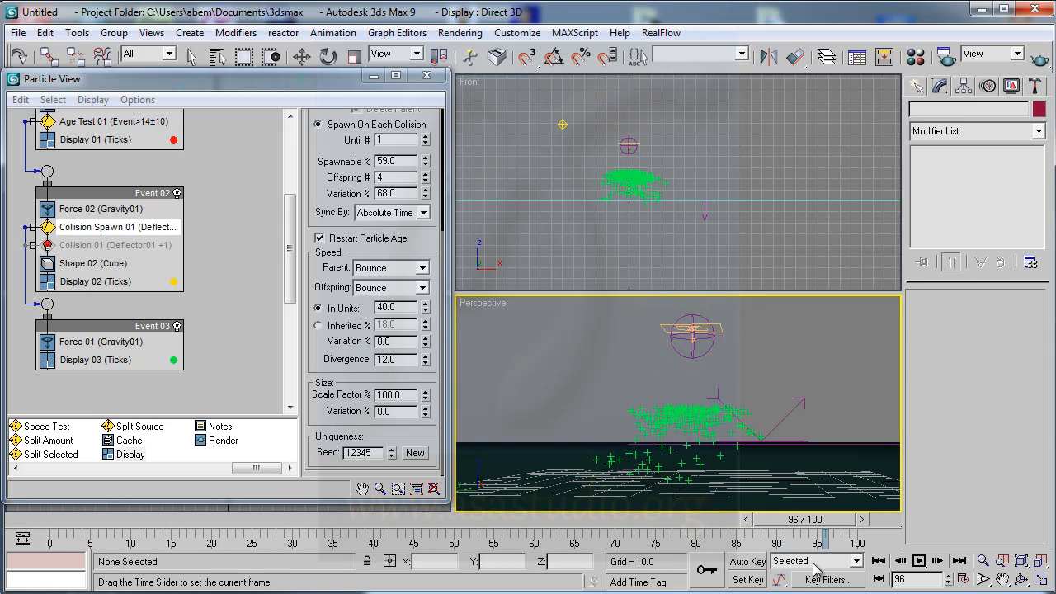
- Set the Parent speed option of the Collision Spawn test to Continue and check the particles at frame 100
click(422, 268)
click(384, 300)
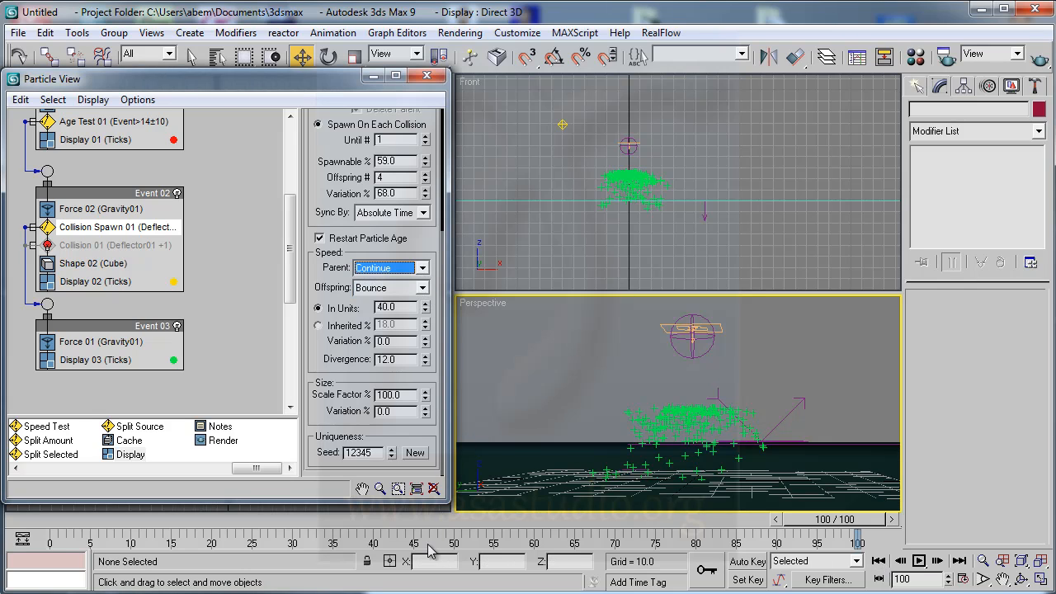
drag(823, 518, 916, 533)
- Try the Offspring speed option Continue, preview at frame 47, set it back to Bounce and preview at frame 52
click(422, 288)
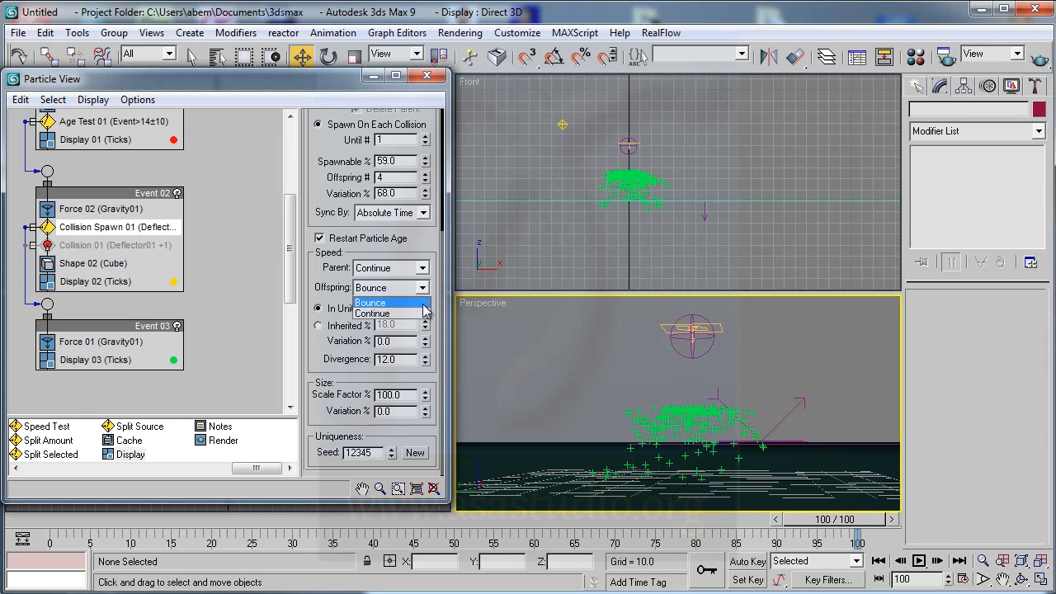
click(384, 314)
drag(833, 525, 429, 536)
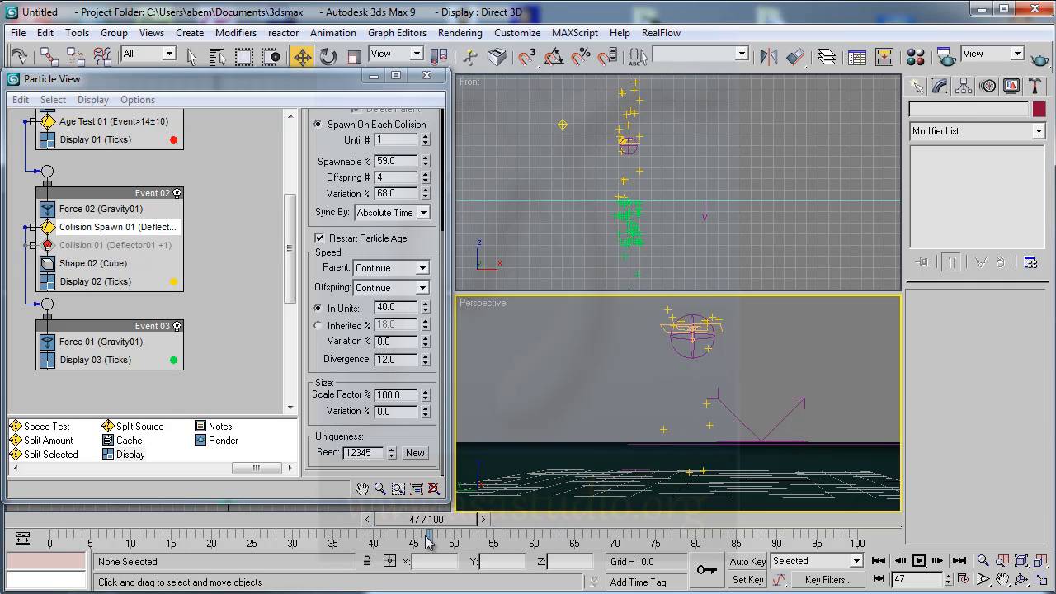
click(424, 287)
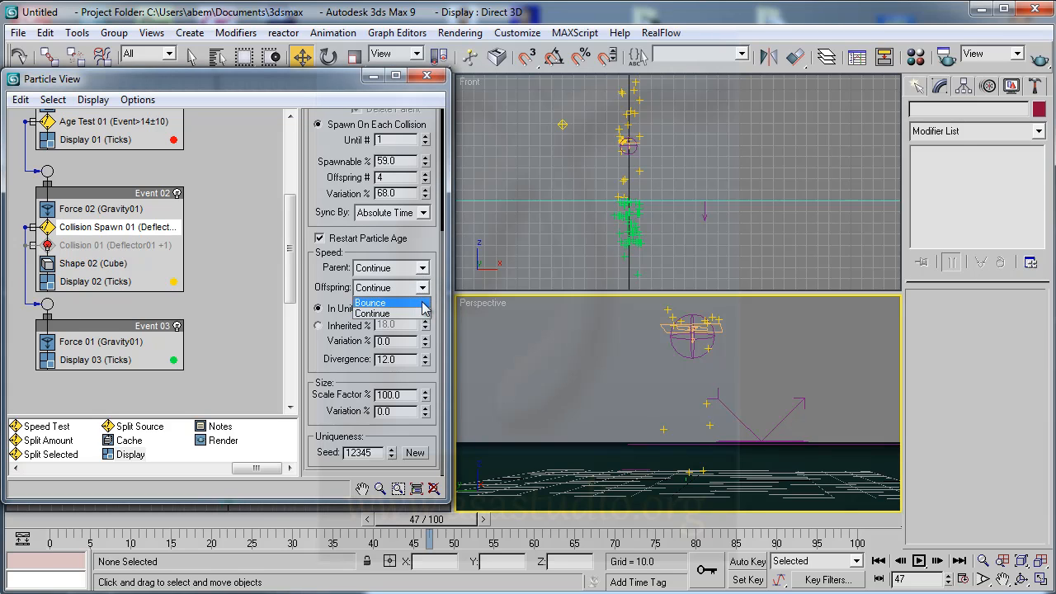
click(375, 301)
drag(428, 520, 482, 526)
key(w)
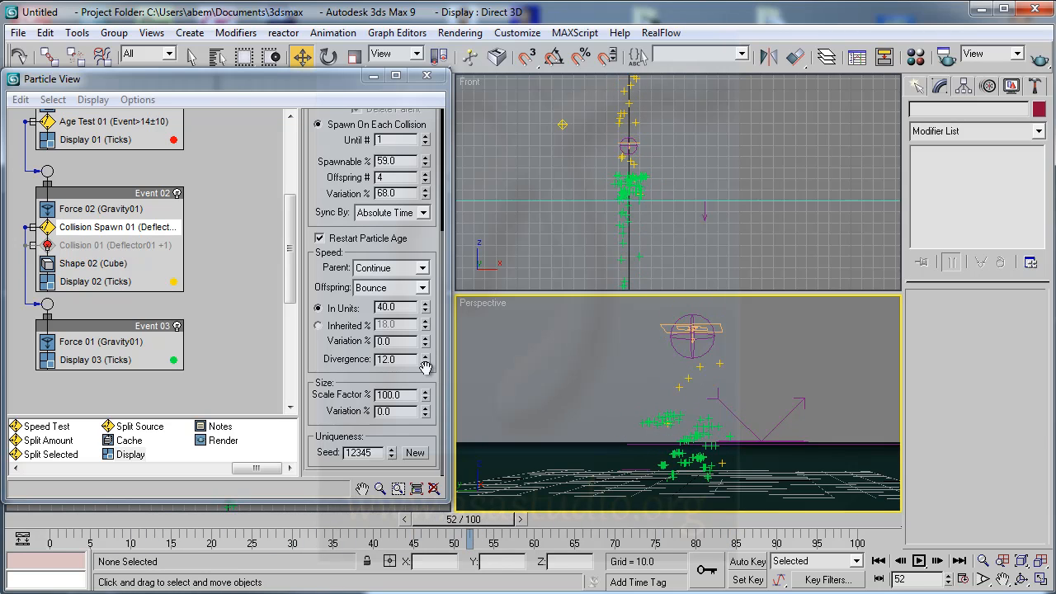
- Browse the operator depot to the Collision and Collision Spawn tests
click(316, 358)
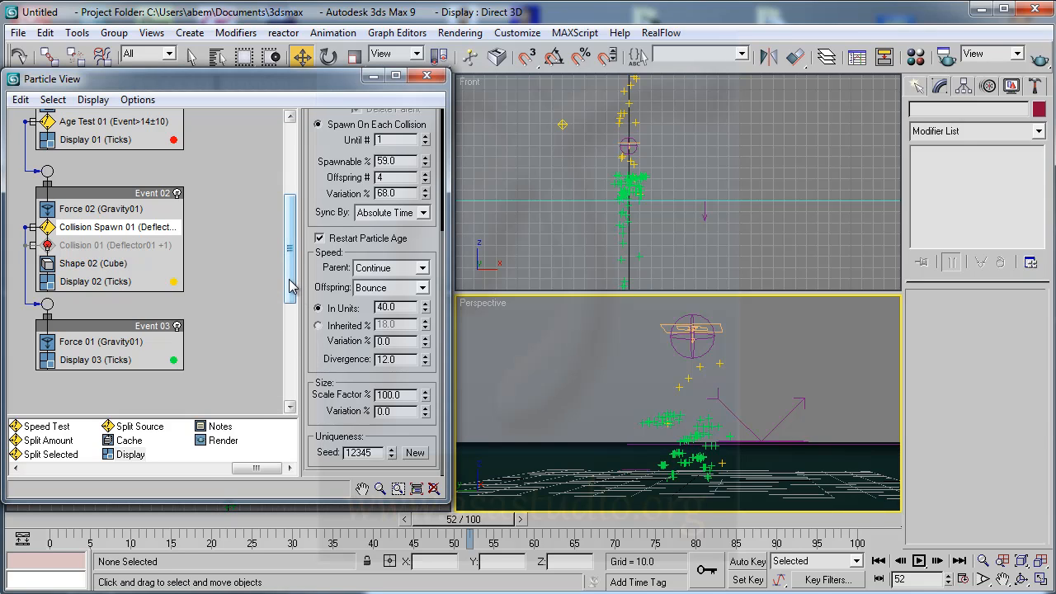
drag(253, 475, 182, 480)
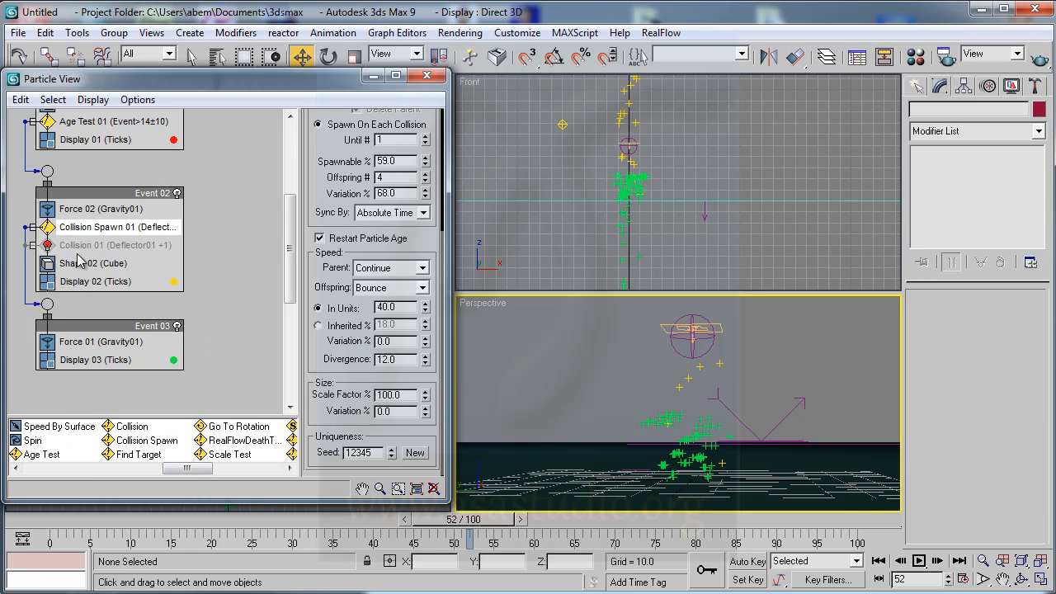